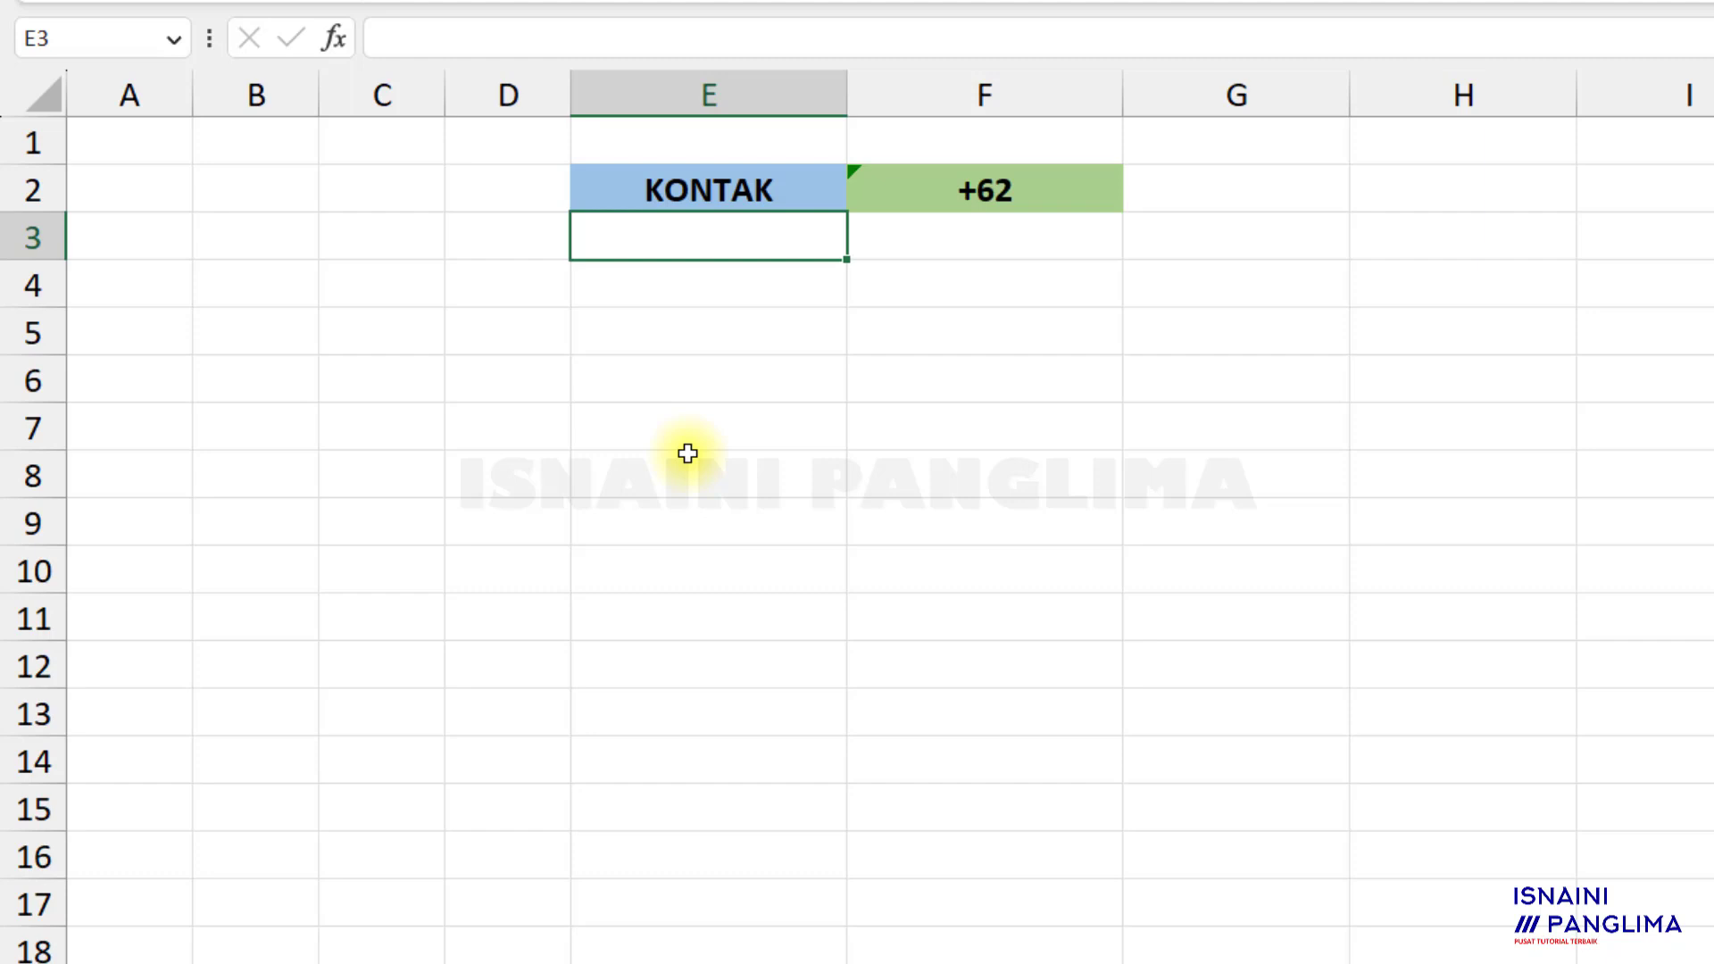
- Enter three sample phone numbers starting with 0 into E3:E5, storing them as text to keep leading zeros
left_click(759, 284)
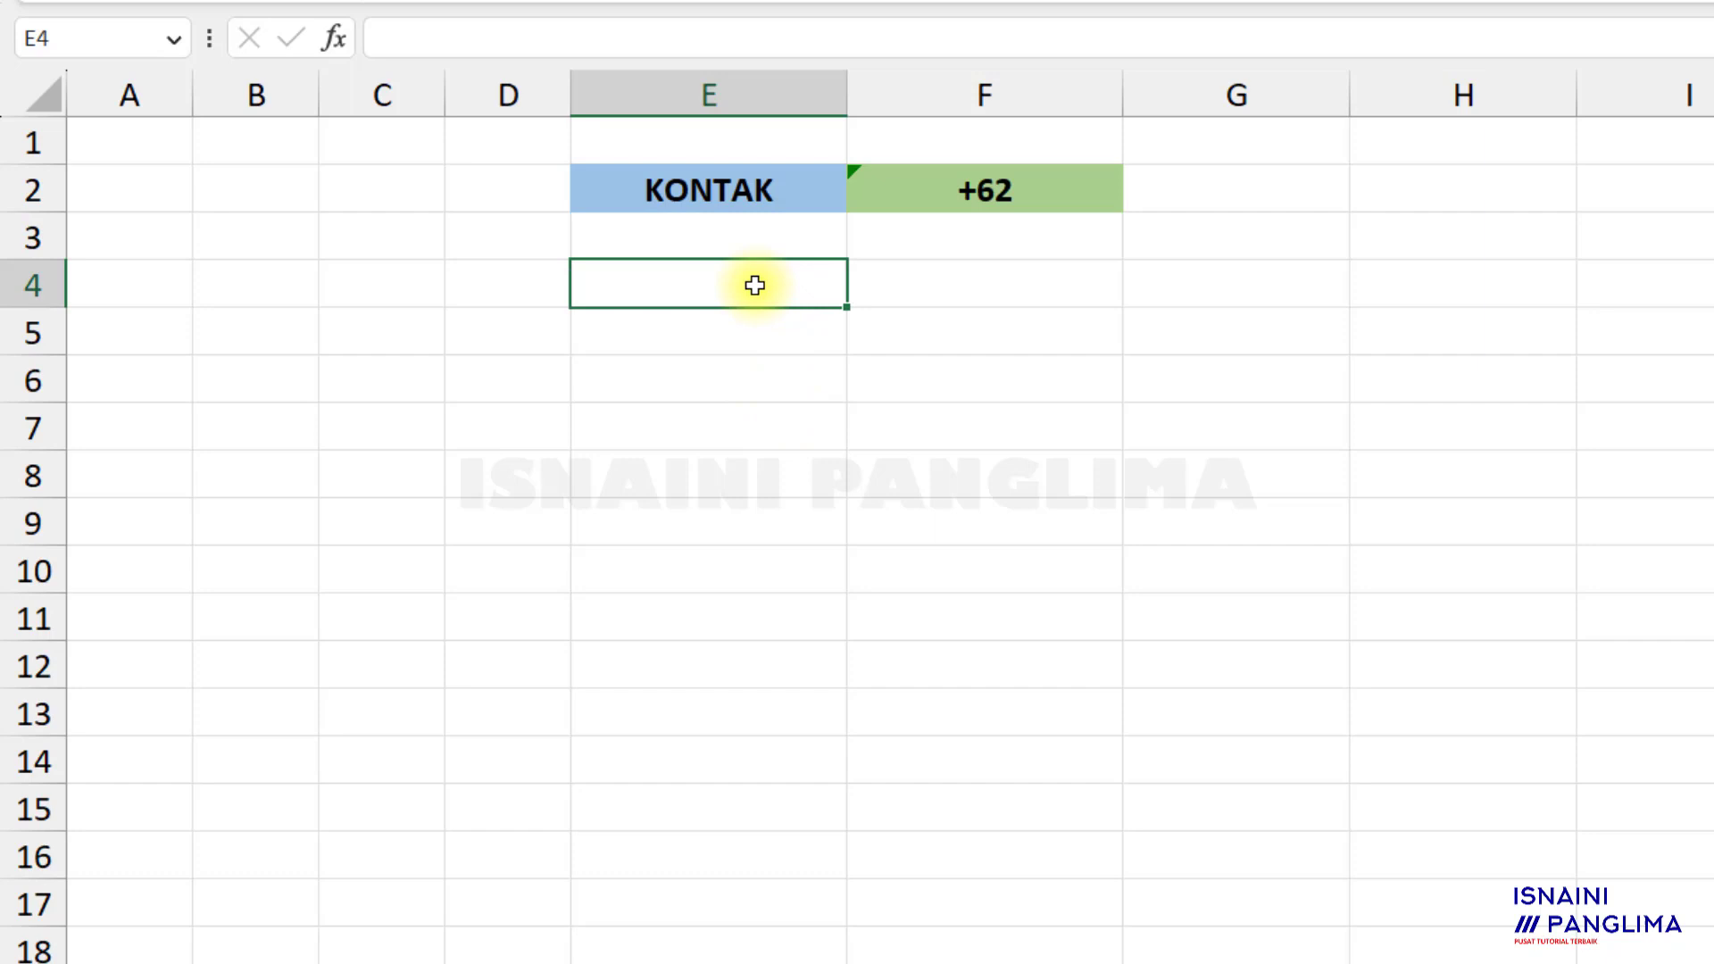
left_click(724, 238)
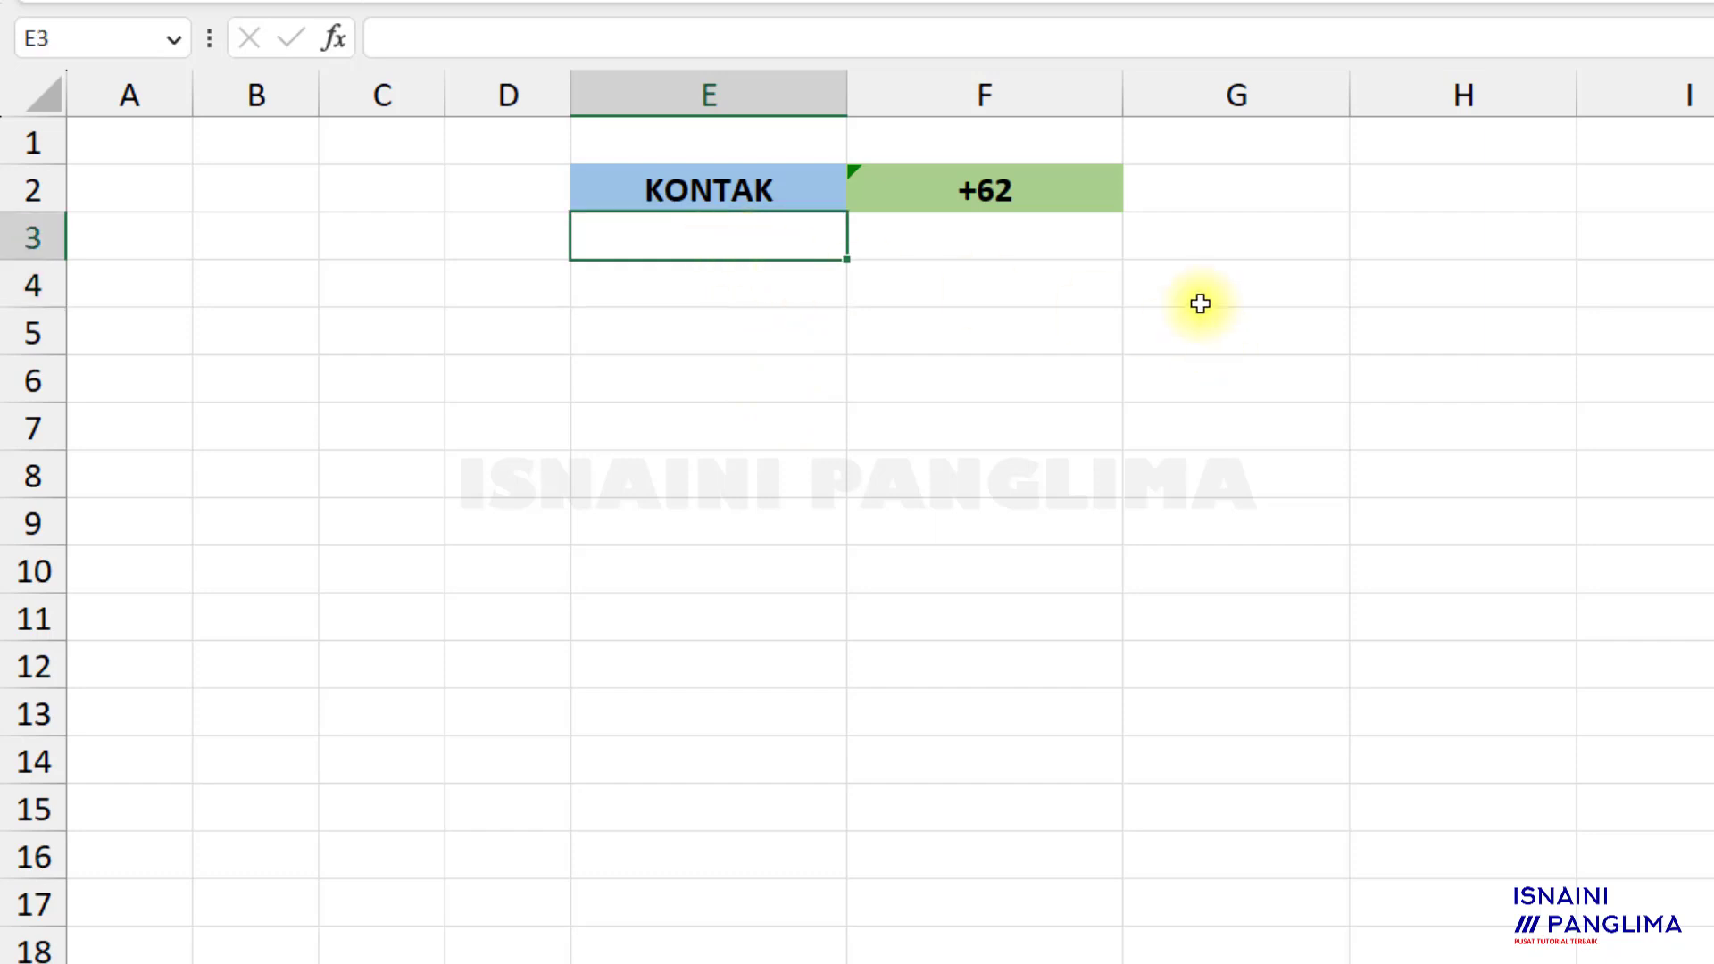
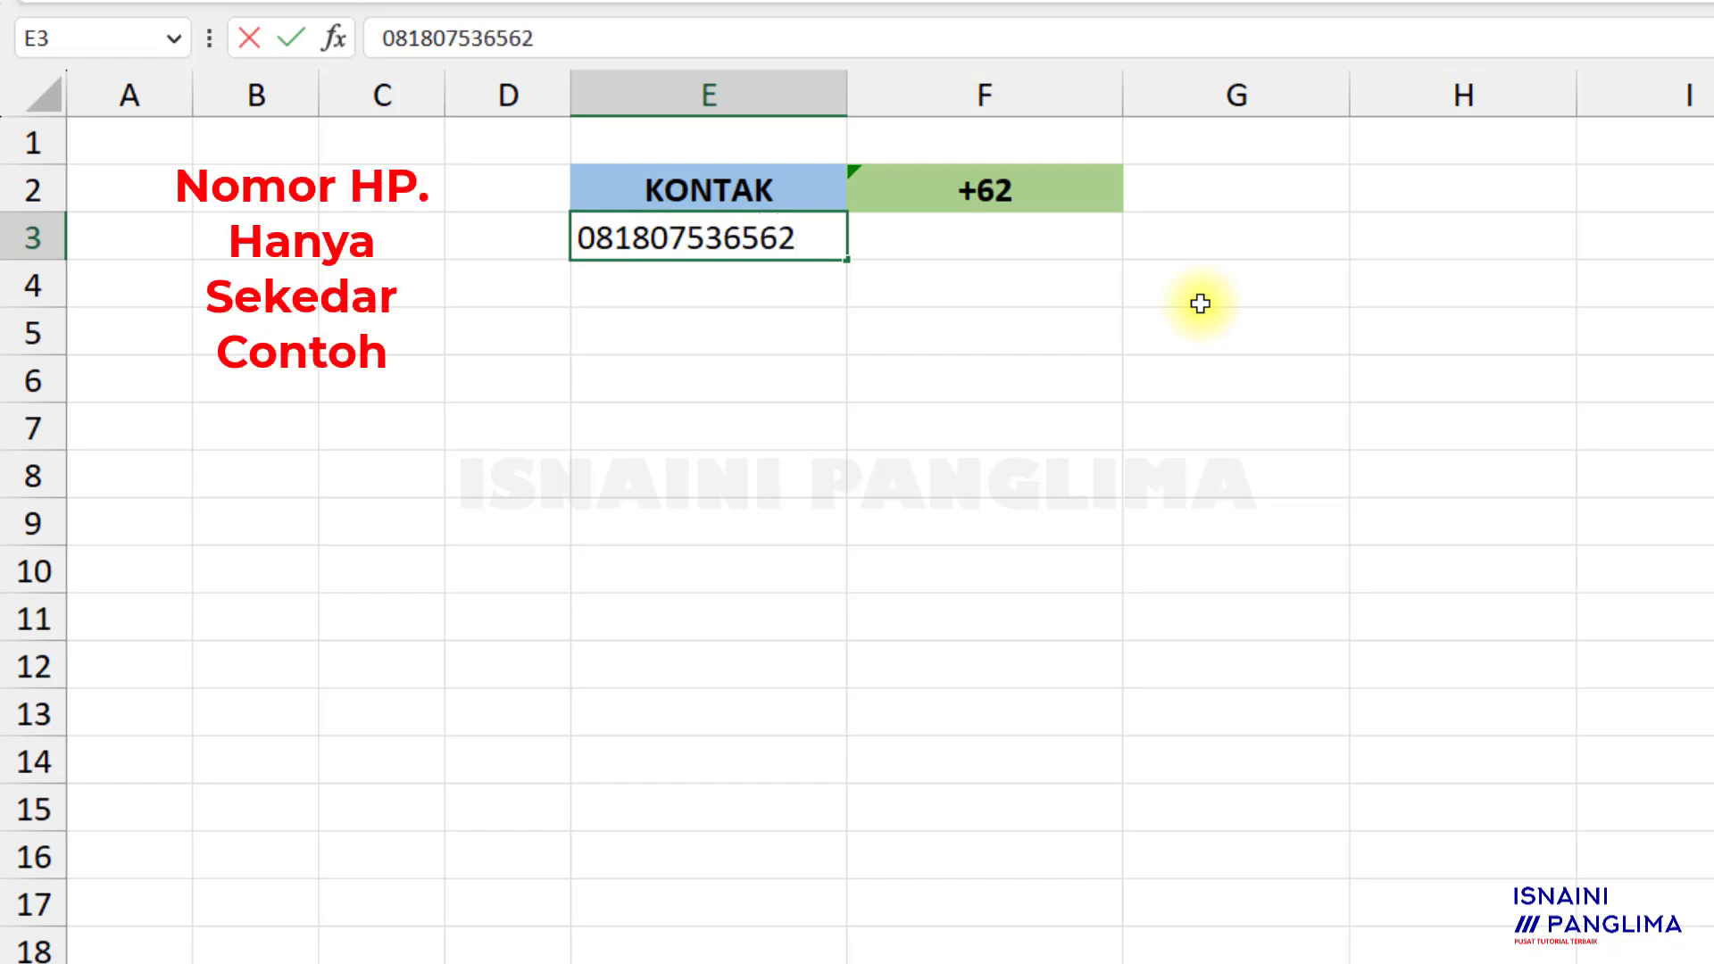
key("Return")
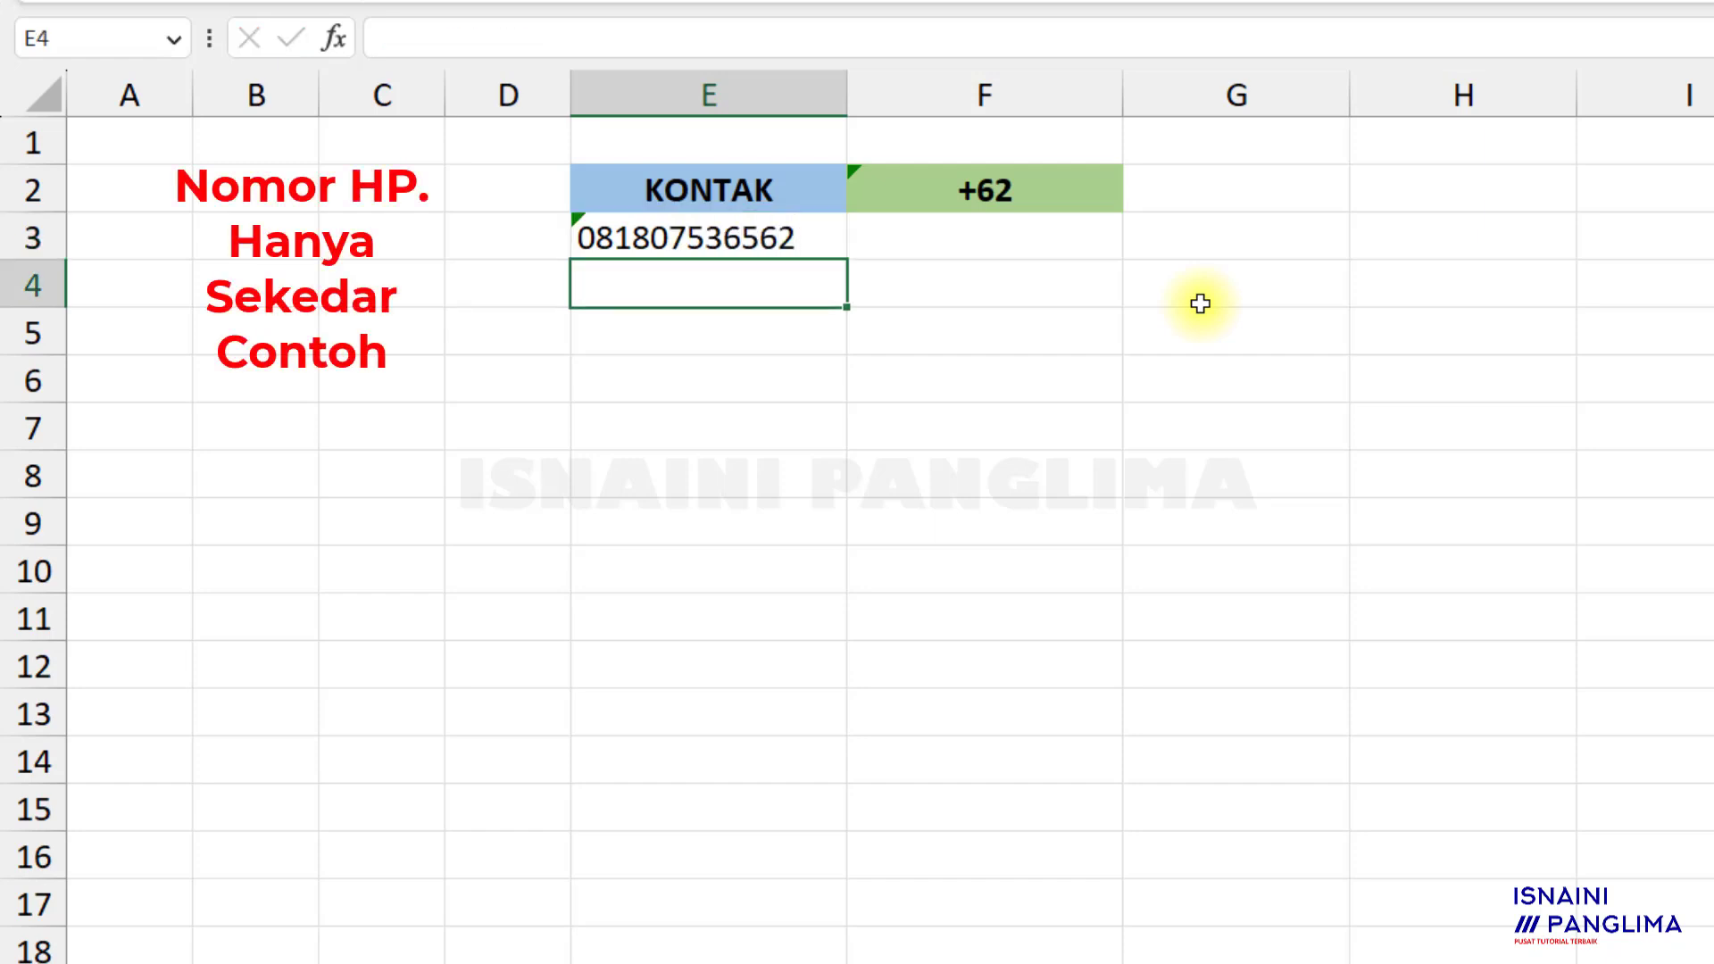
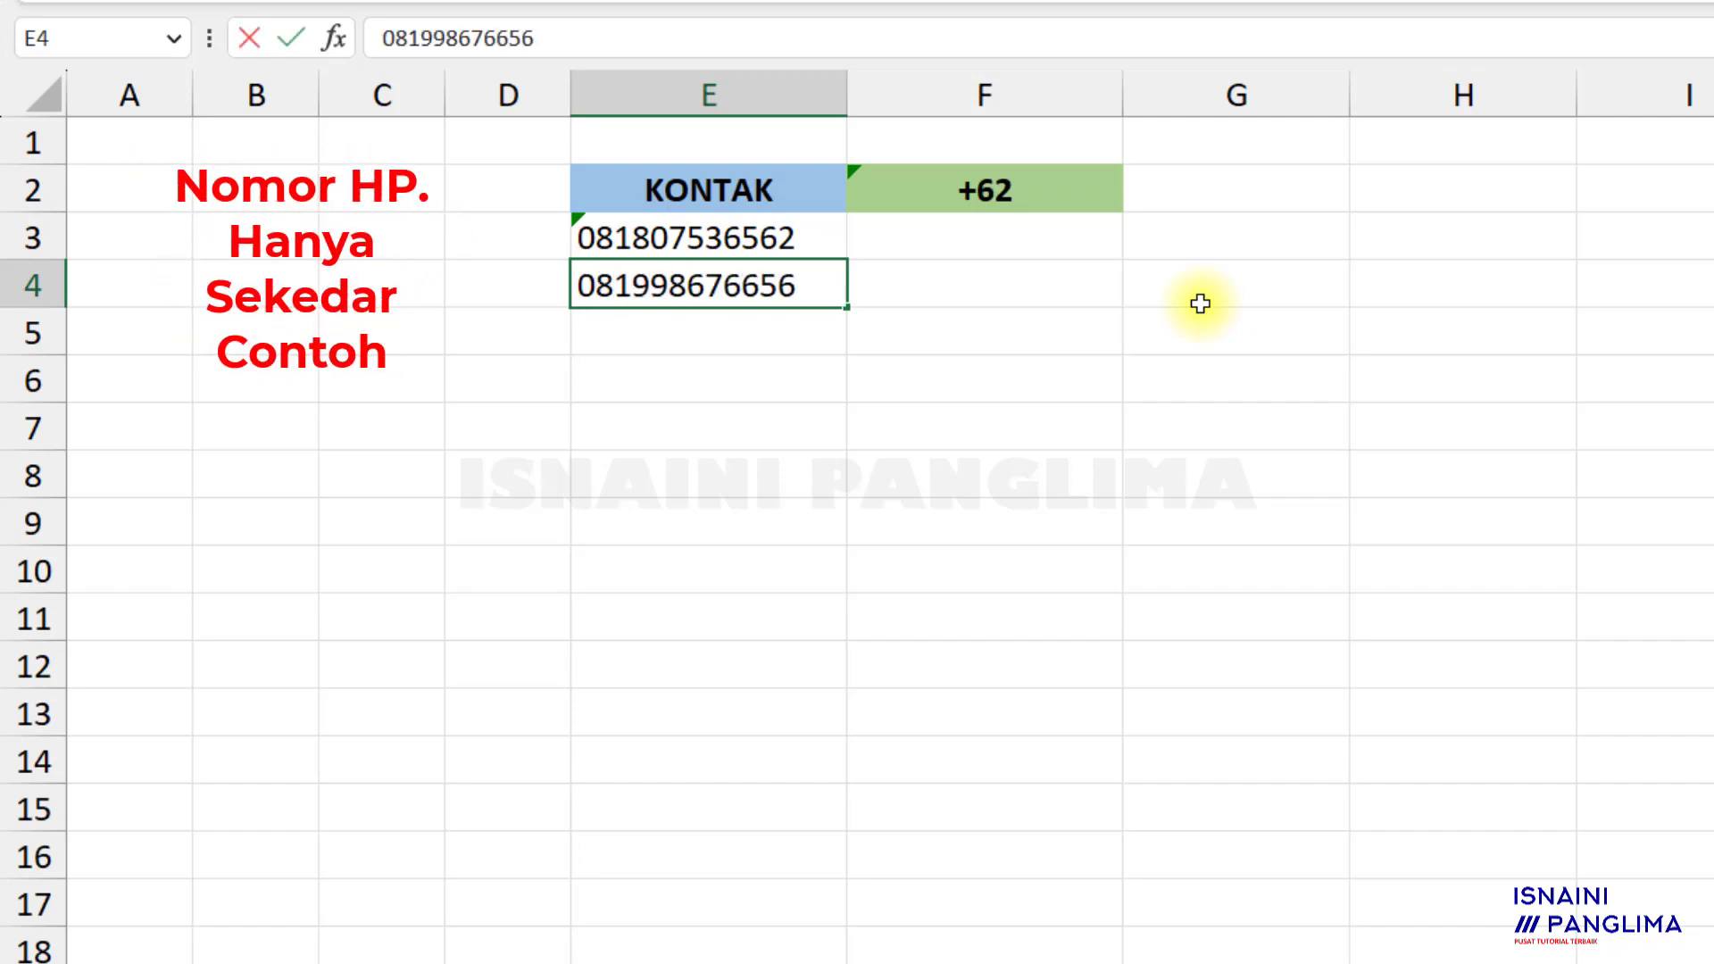
type("5")
key("BackSpace")
key("Return")
type("'")
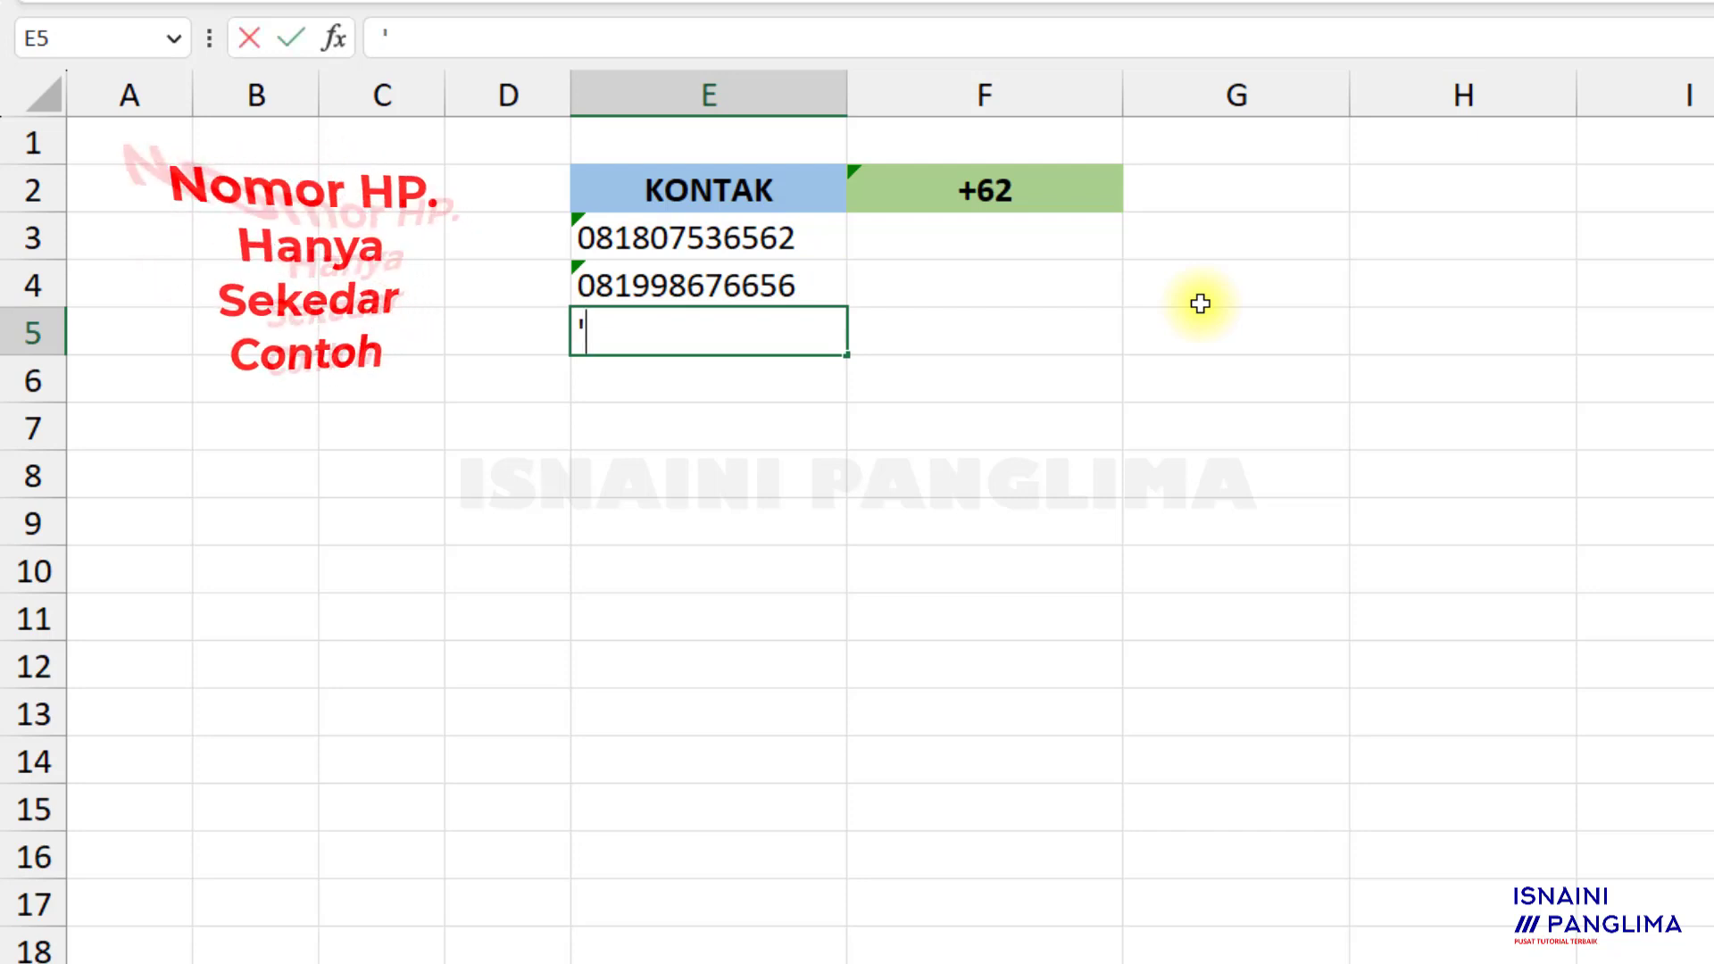
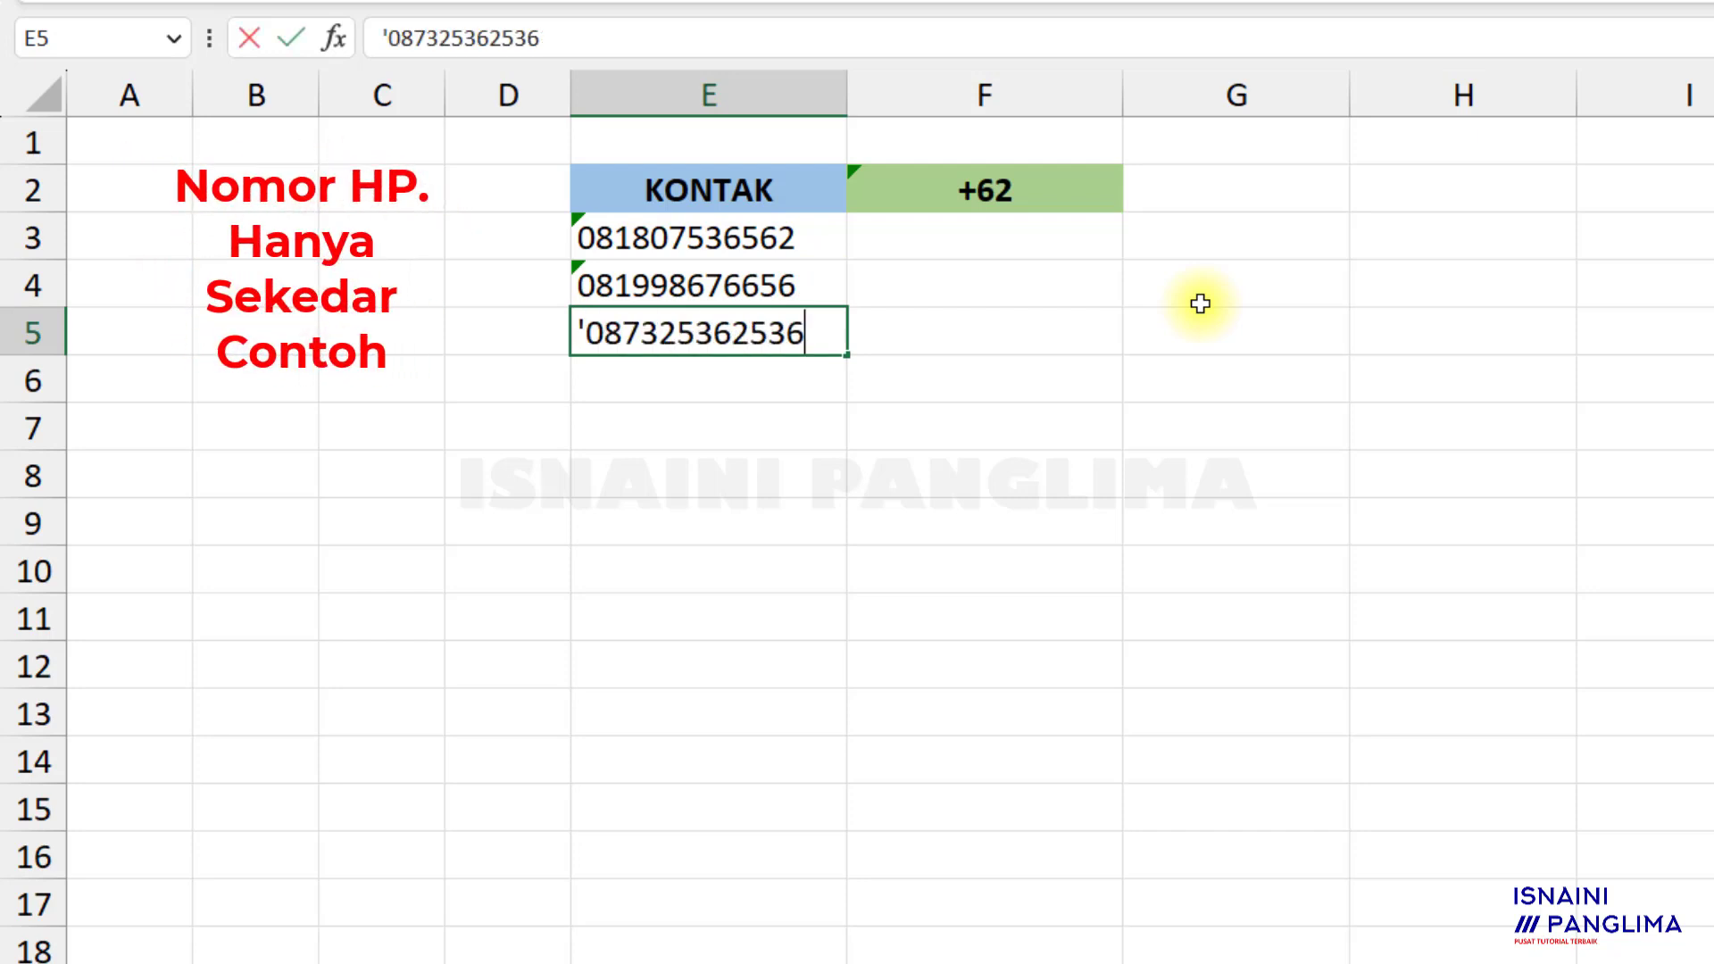
key("Return")
key("Up")
key("Up")
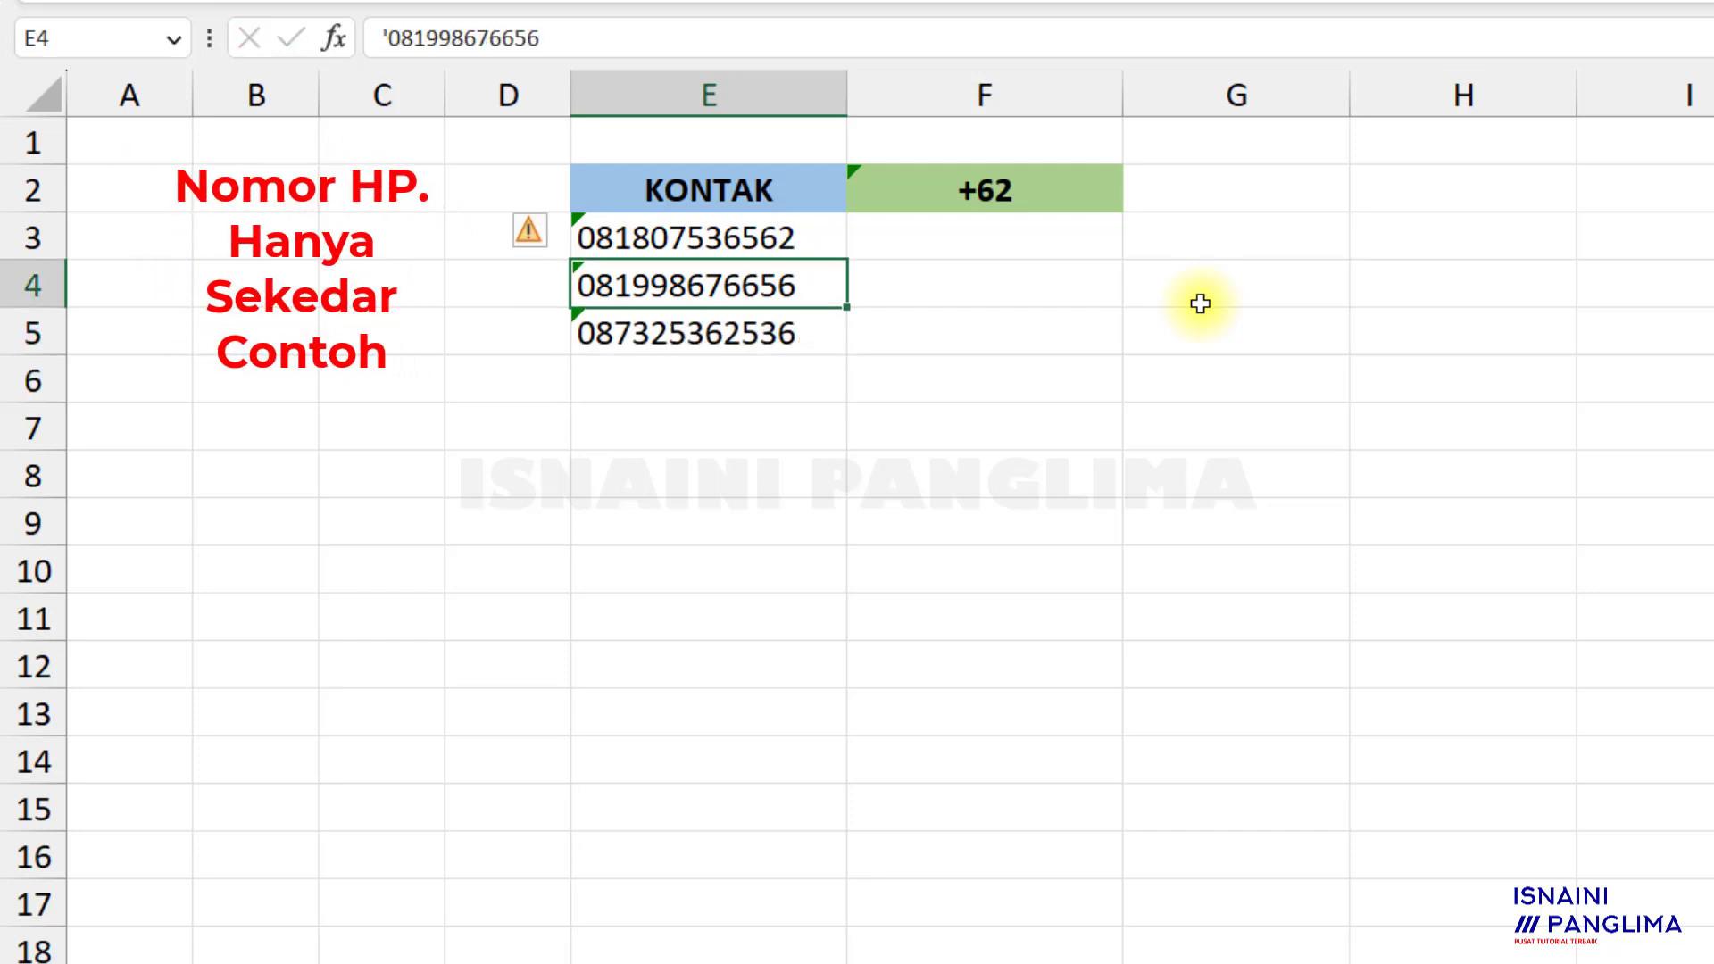
key("Up")
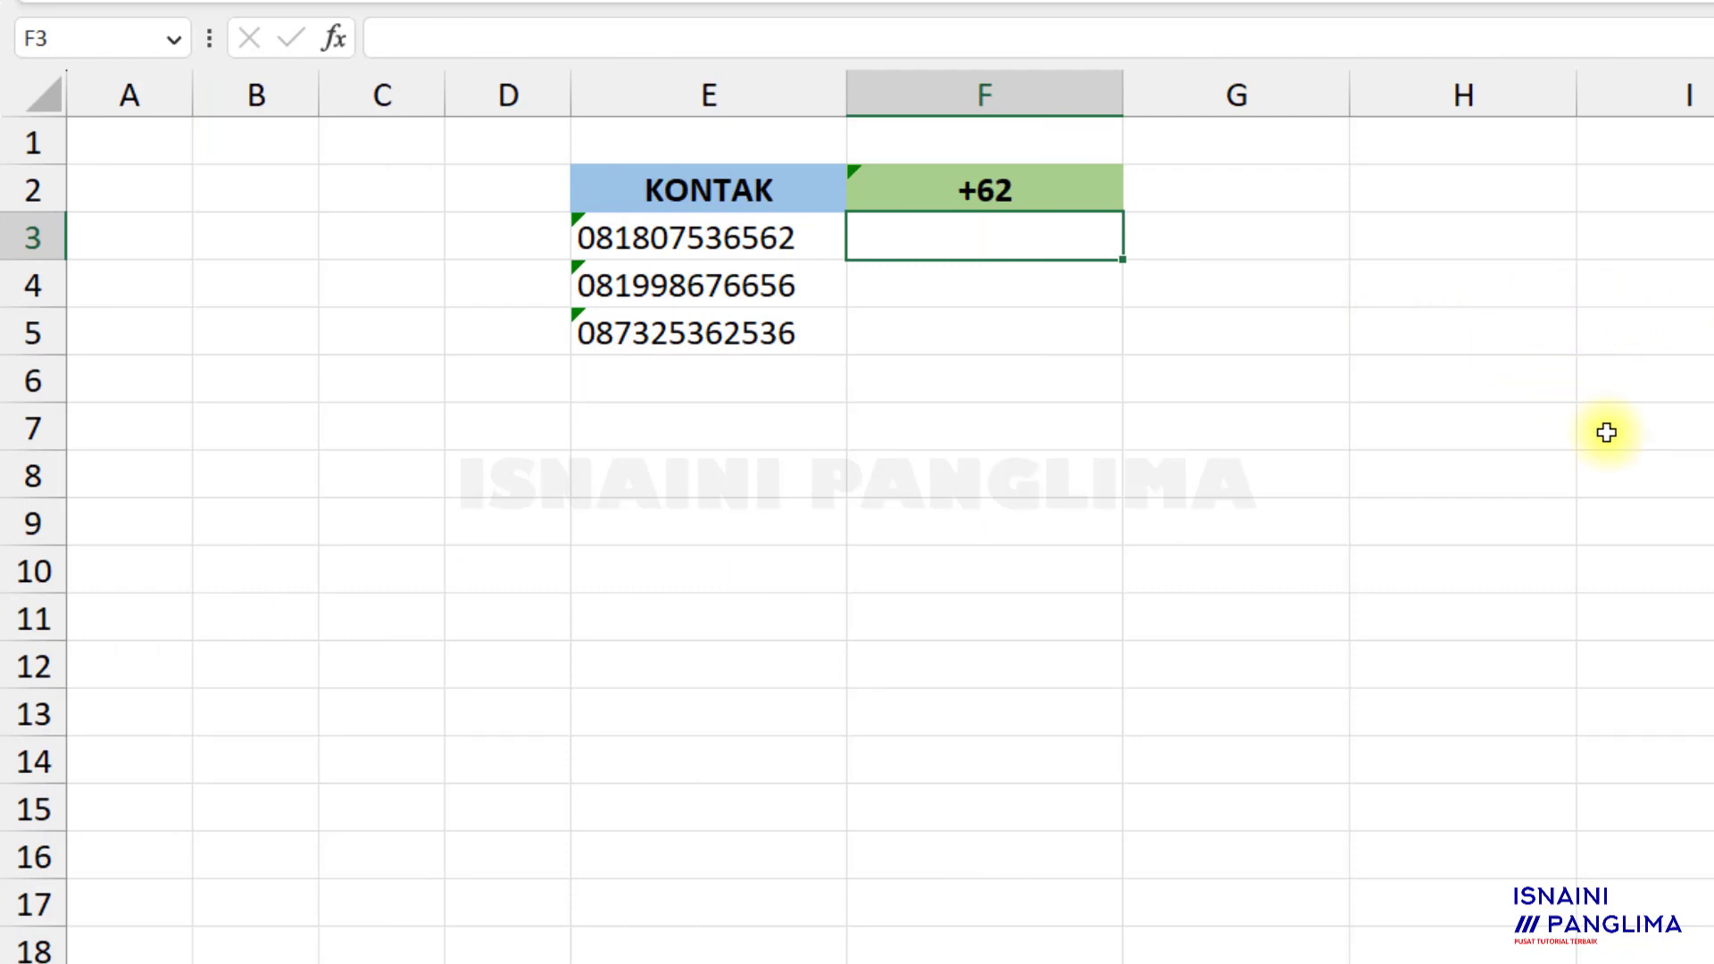
- Enter =SUBSTITUTE(E3,LEFT(E3,1),"+62",1) in F3 to convert the first number to +62 format
type("=")
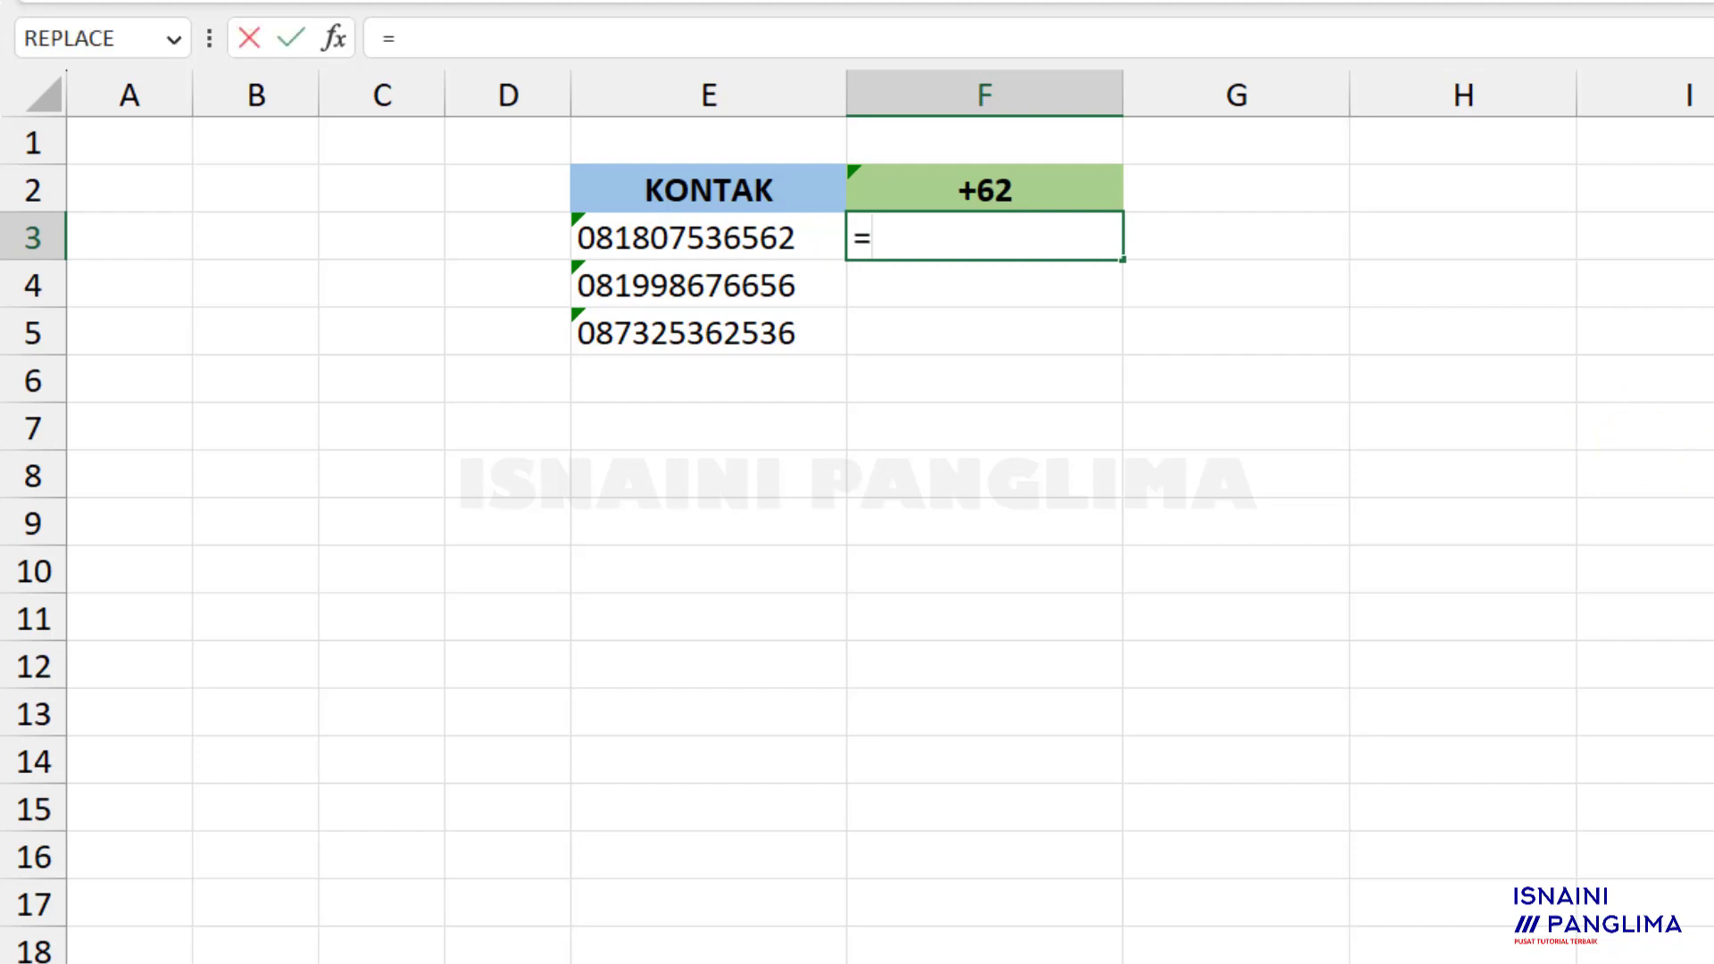
type("SUBST")
key("Tab")
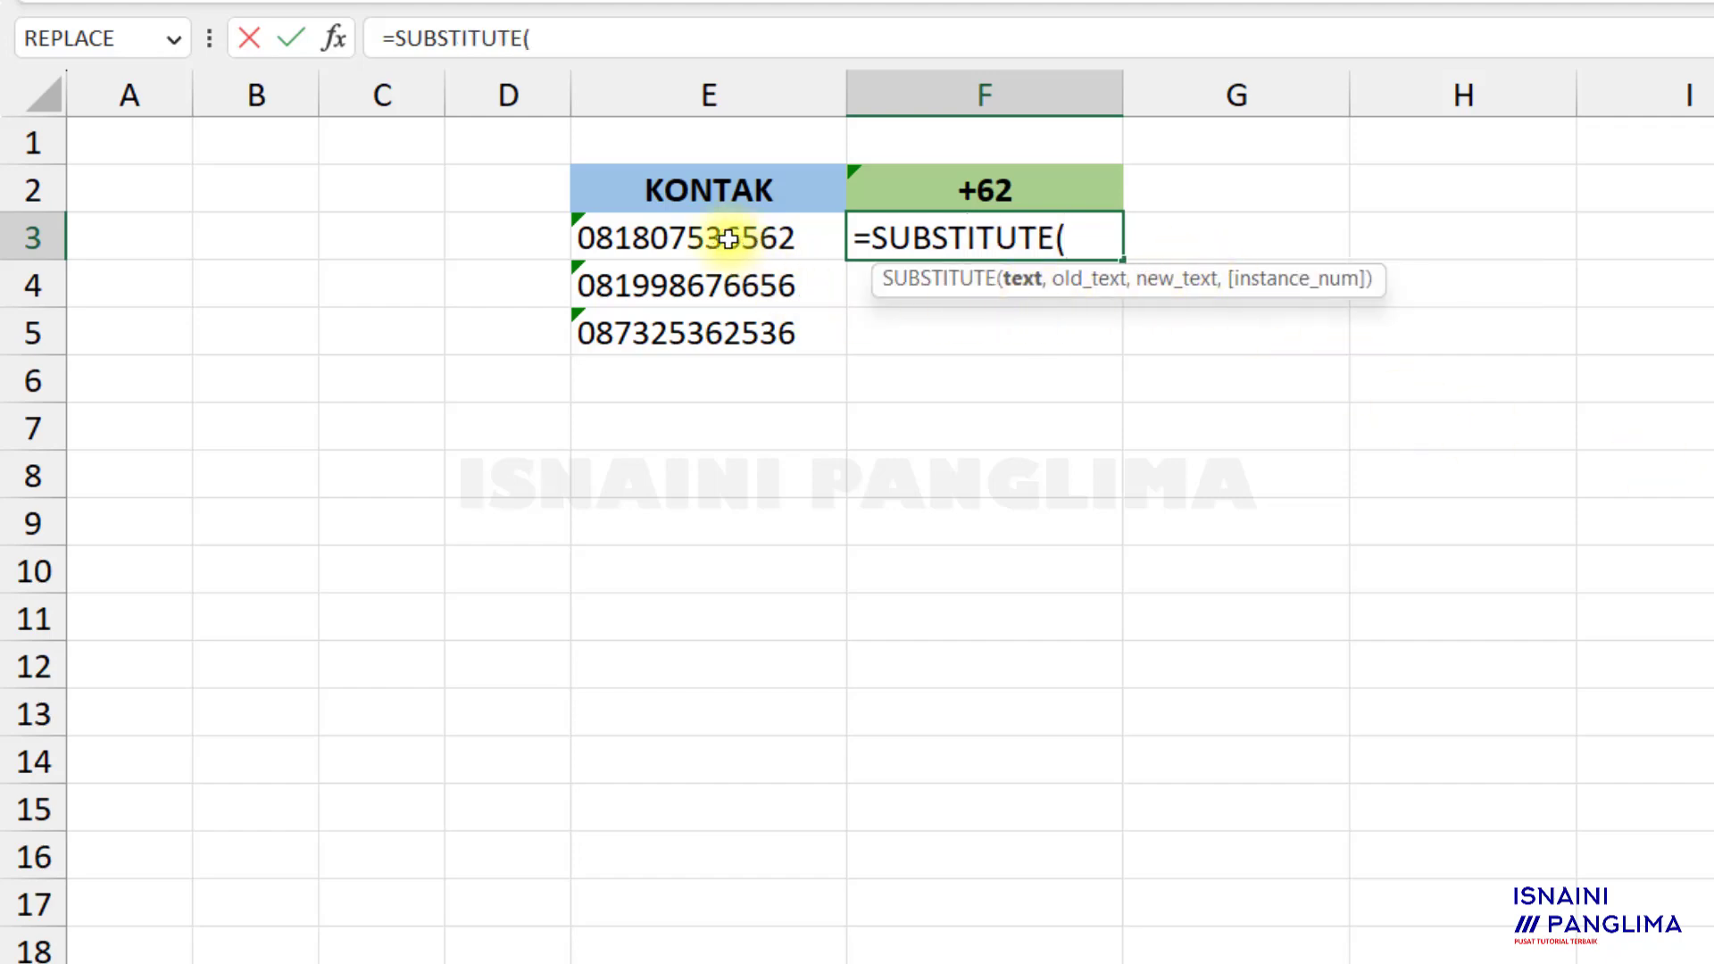
left_click(719, 238)
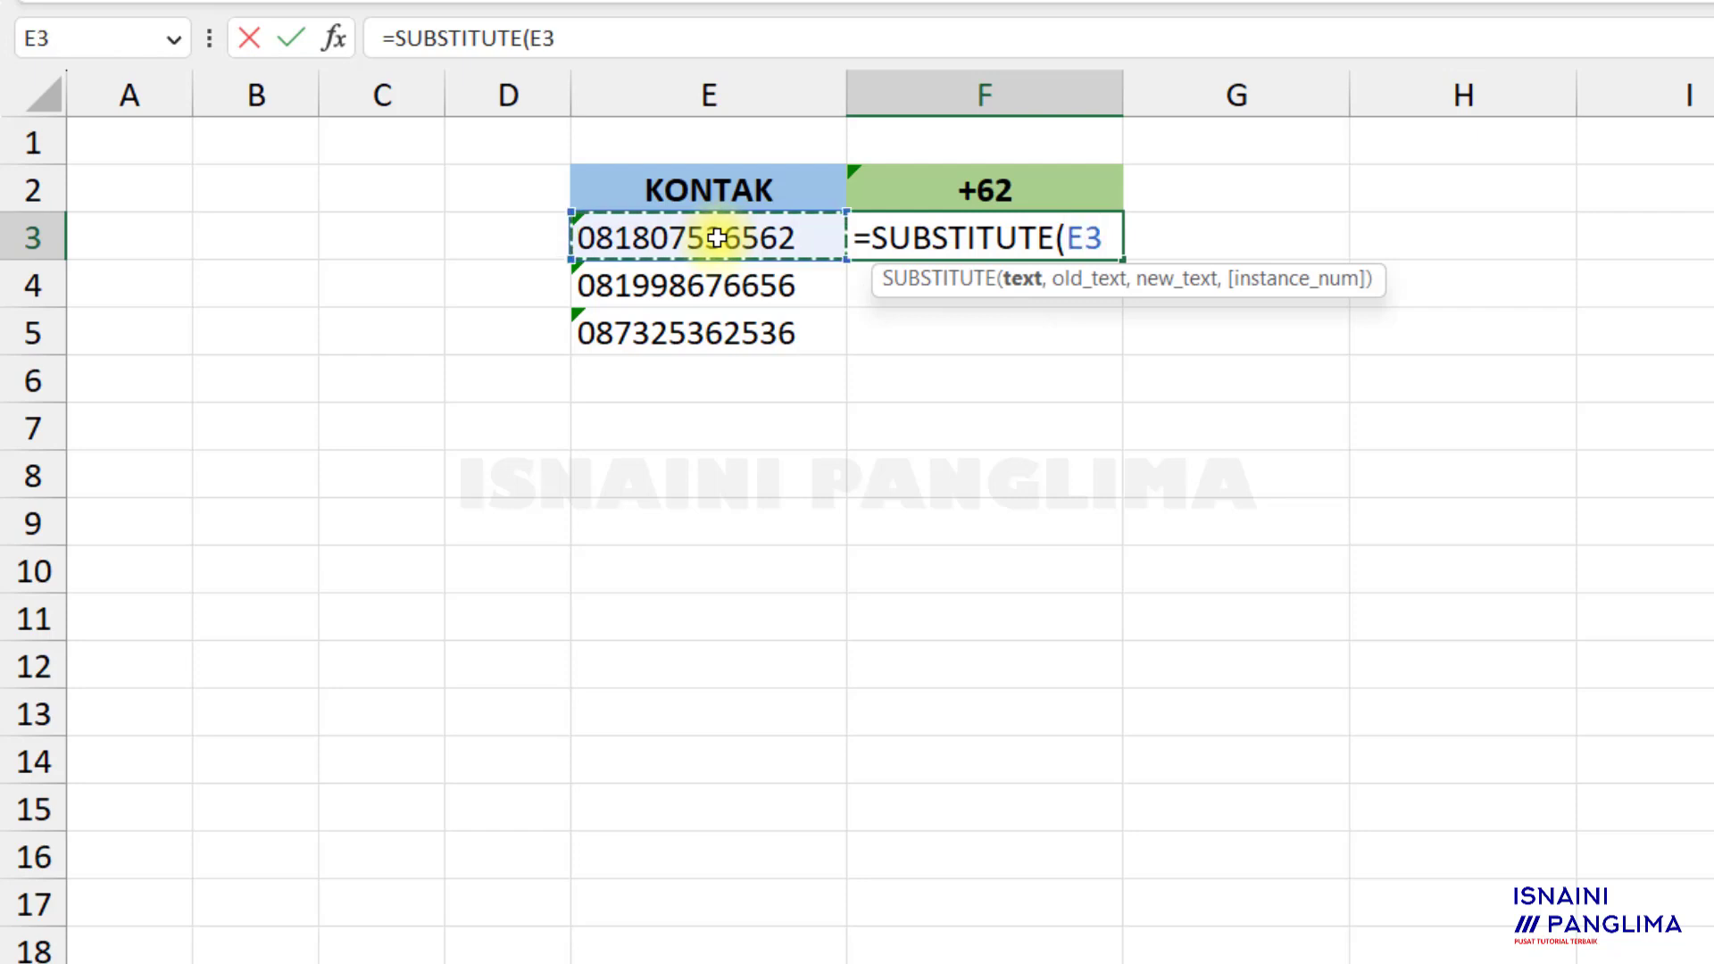
type(",")
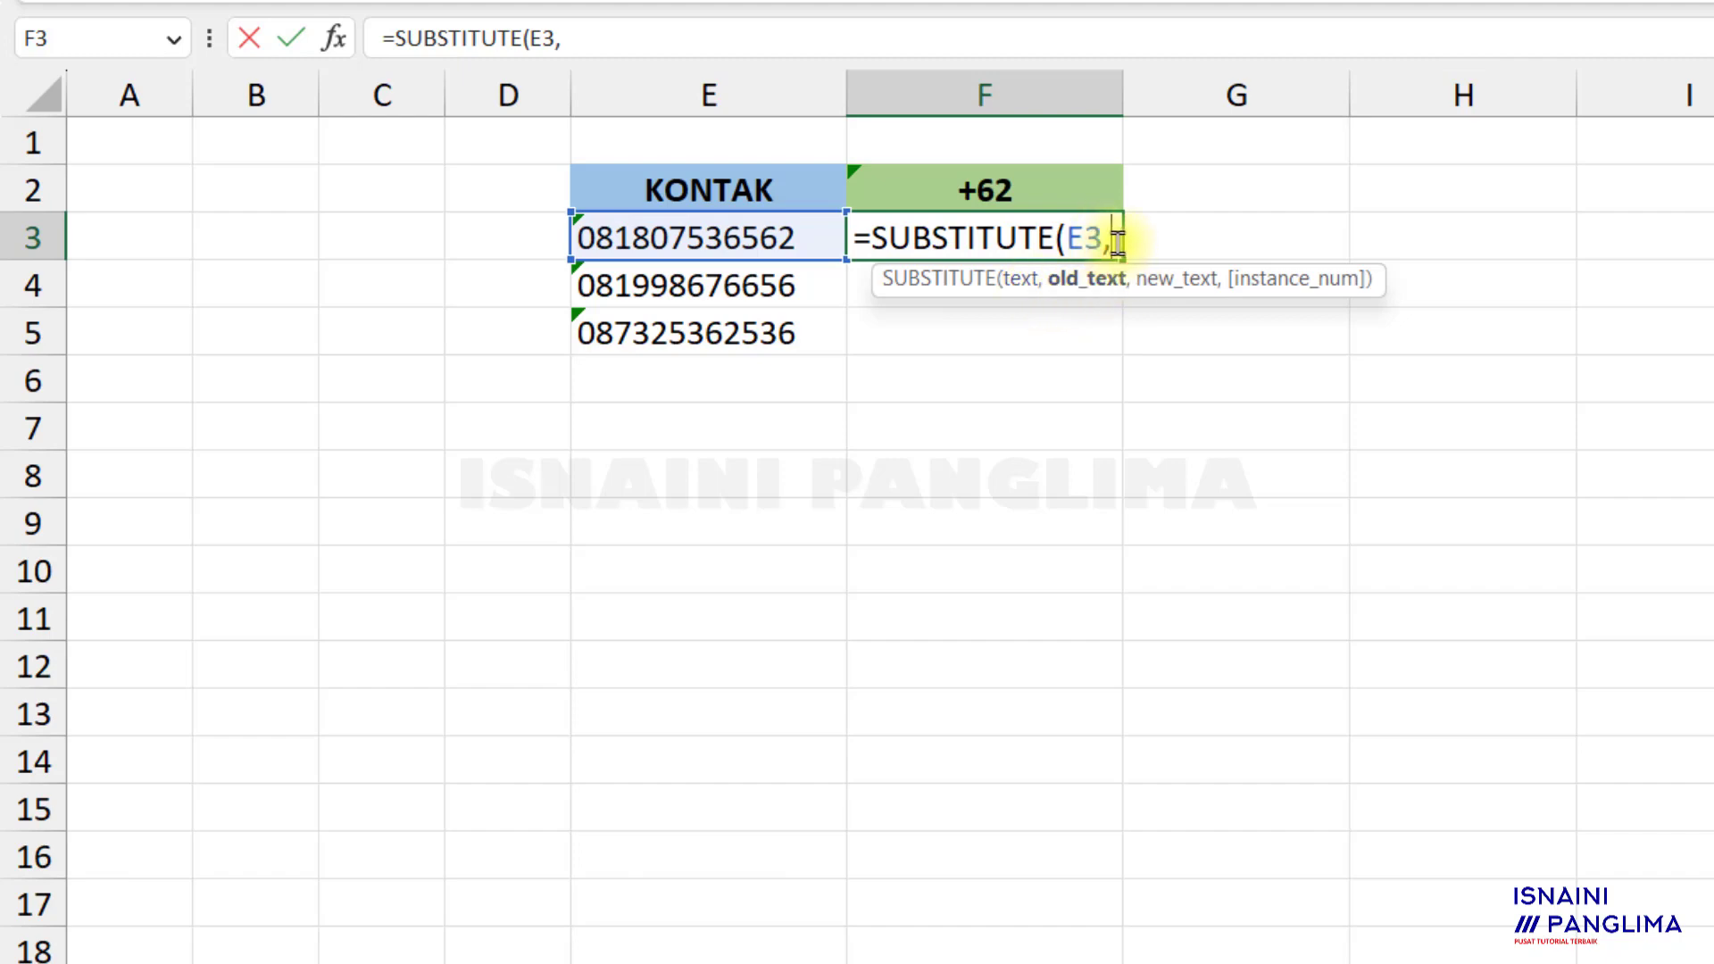
type("L")
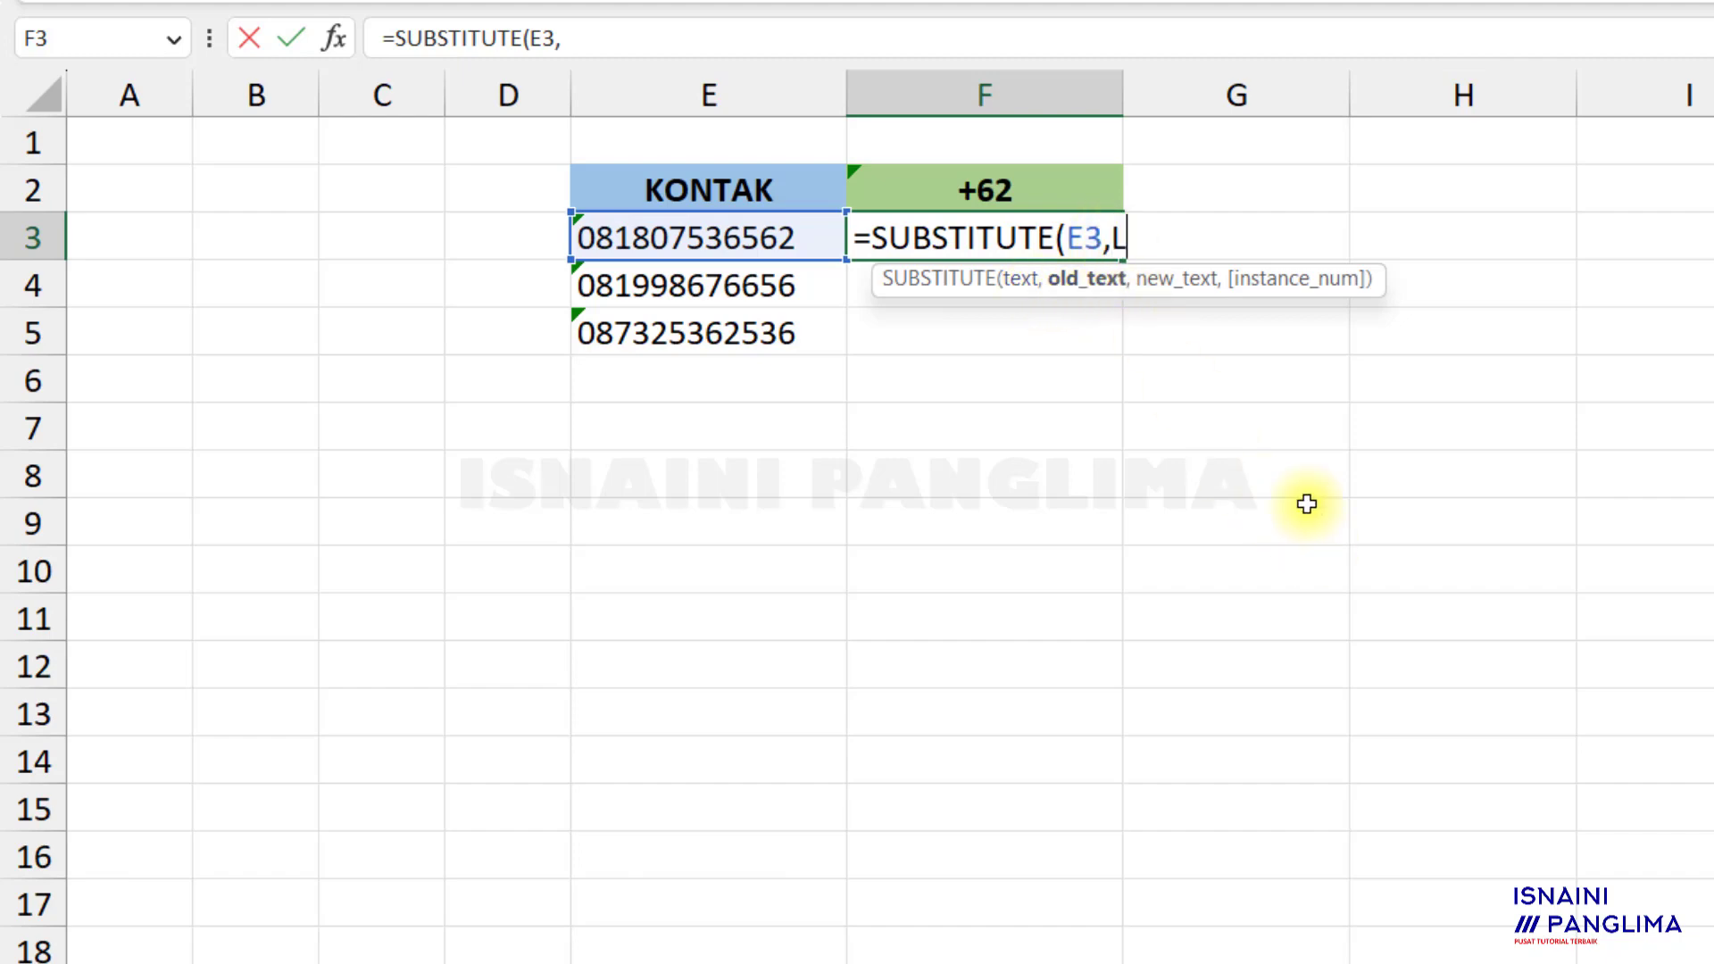
type("EFT(")
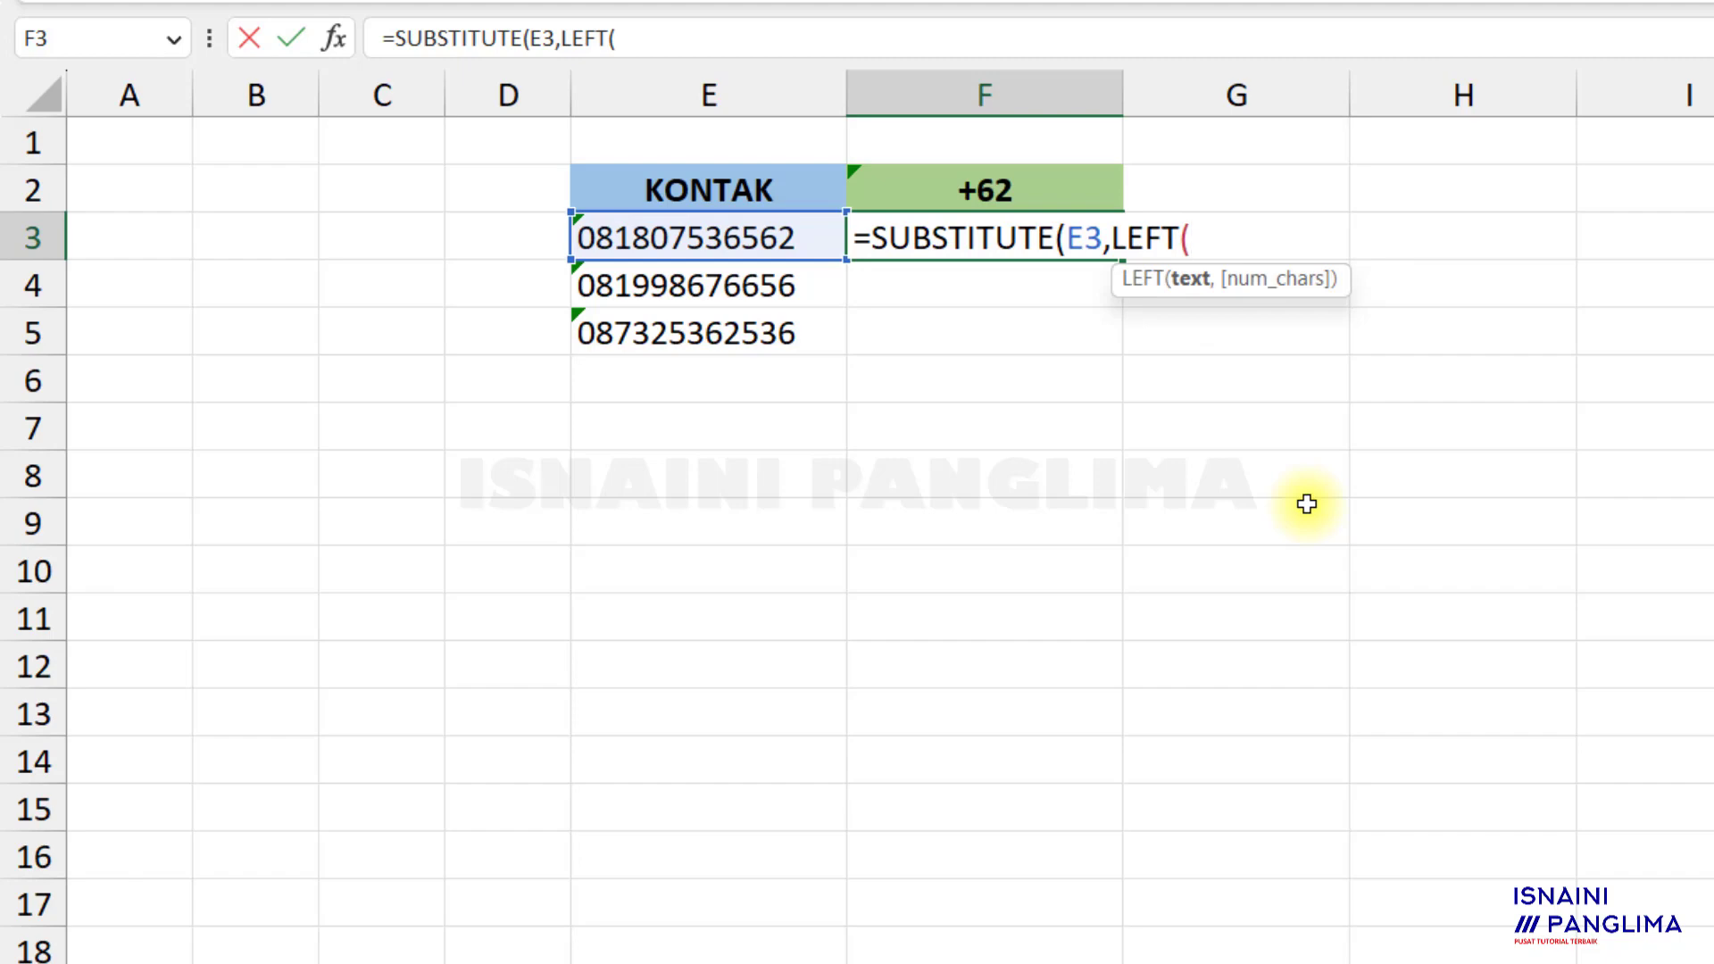
left_click(702, 234)
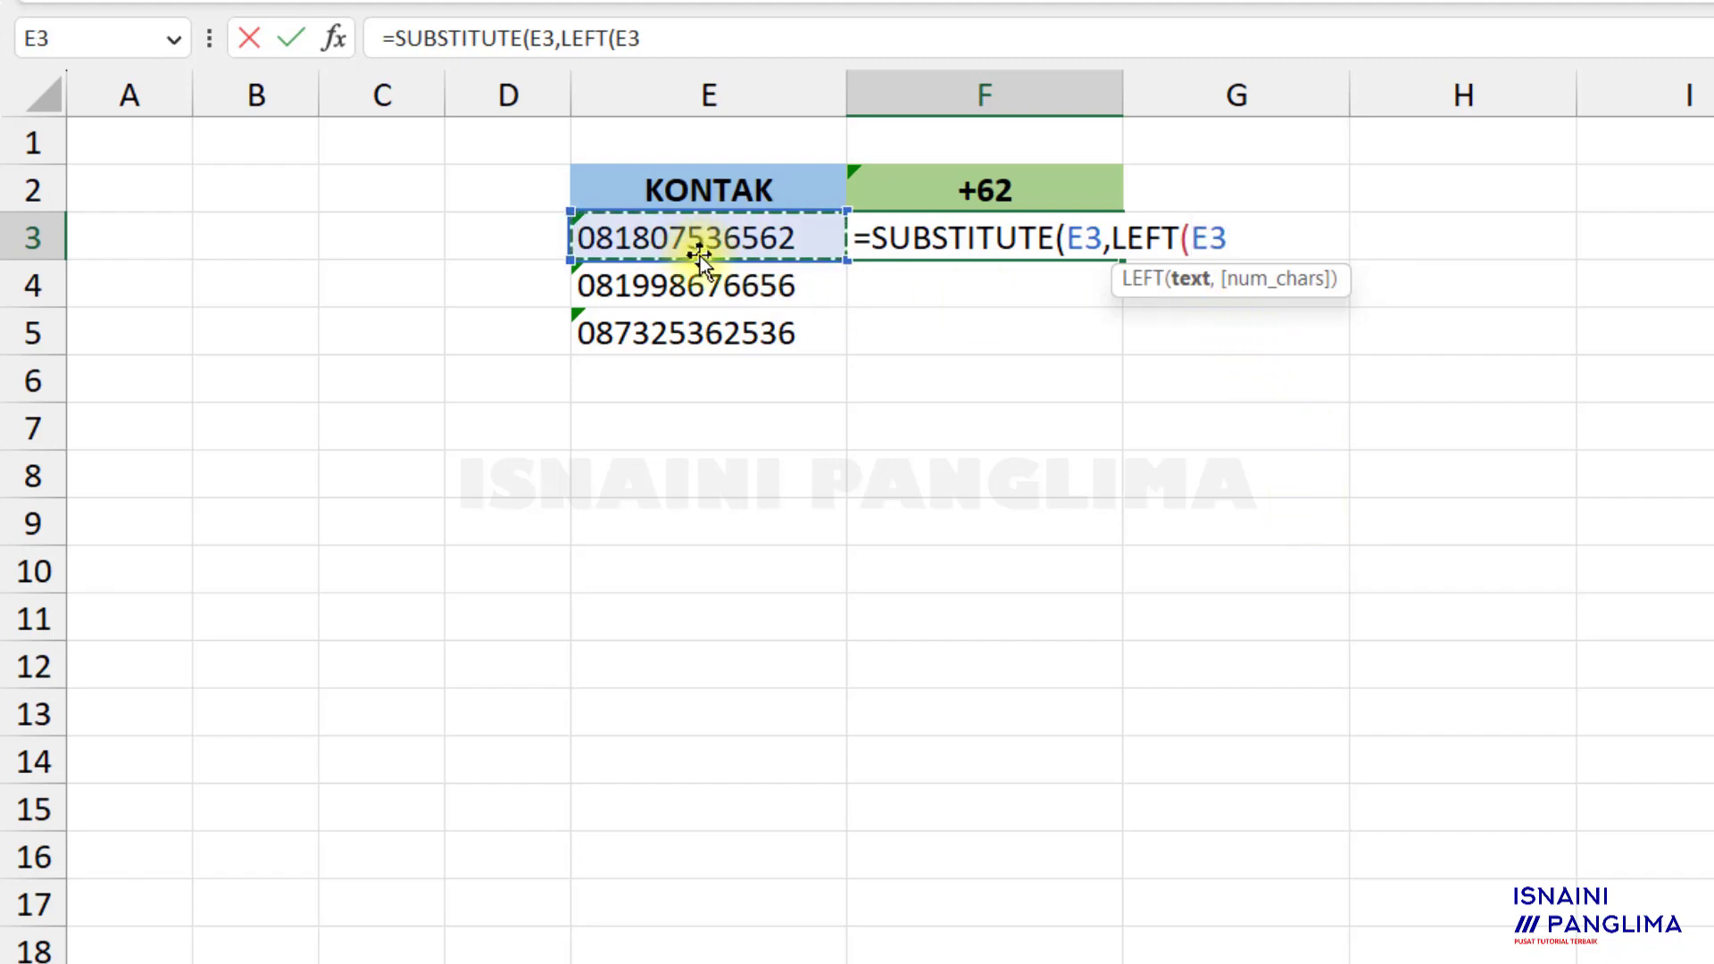
type(",")
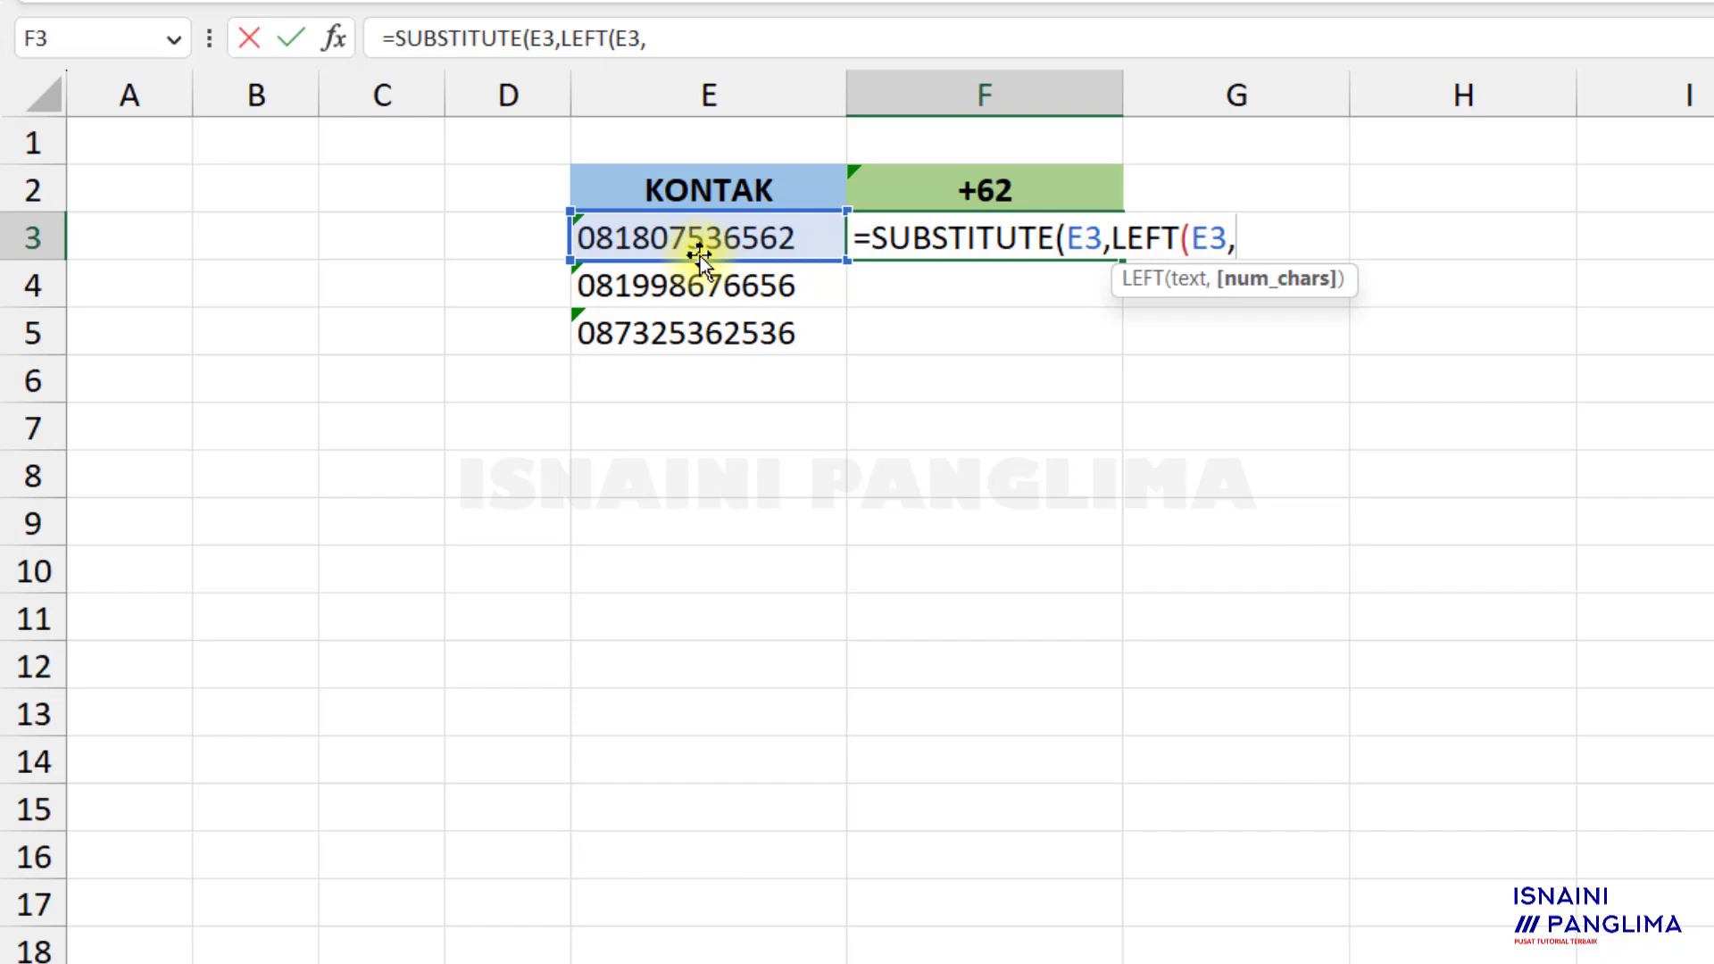
type("1")
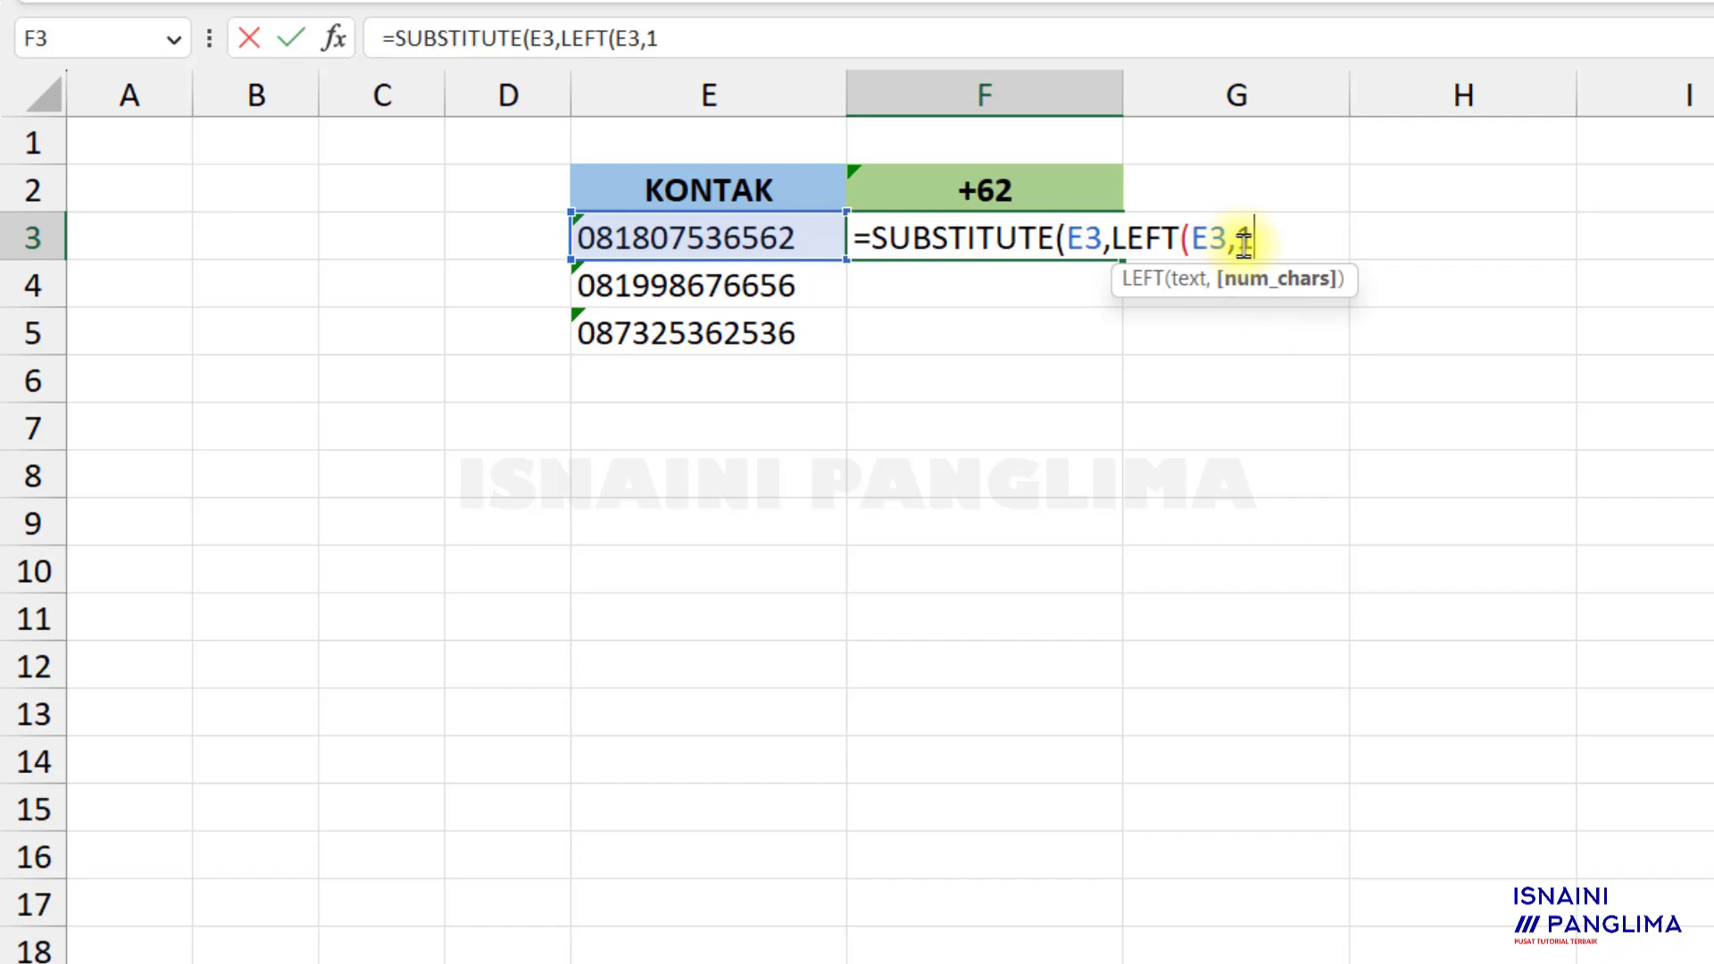
type(")")
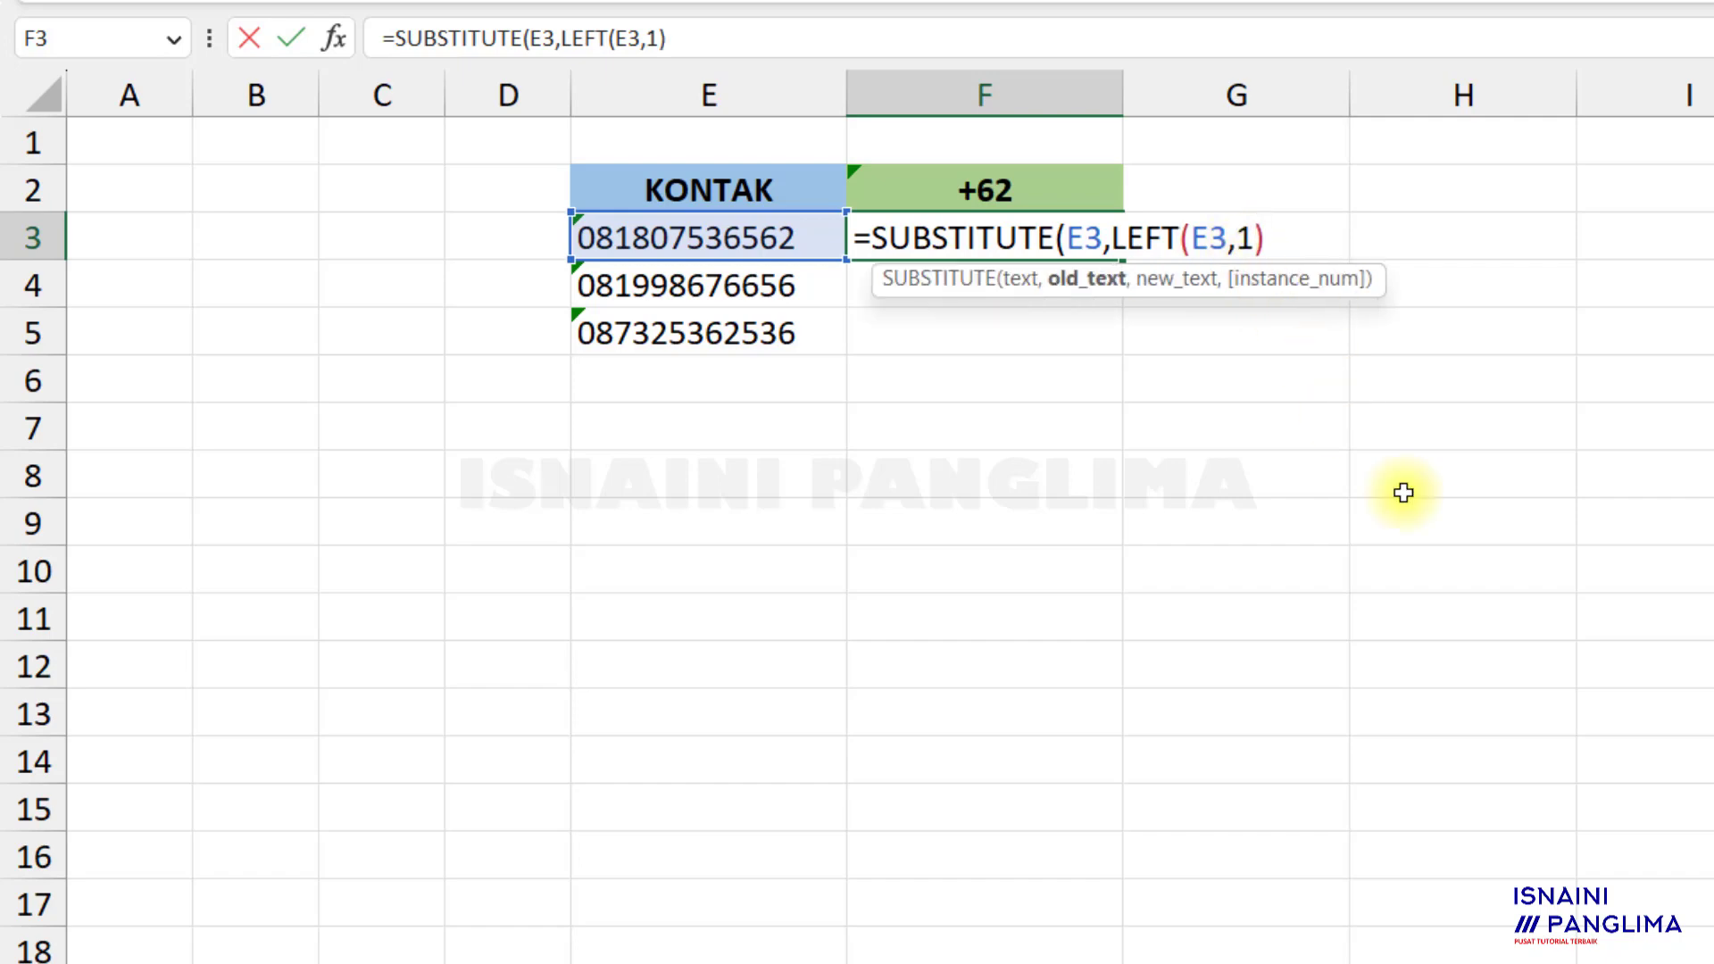
type(",")
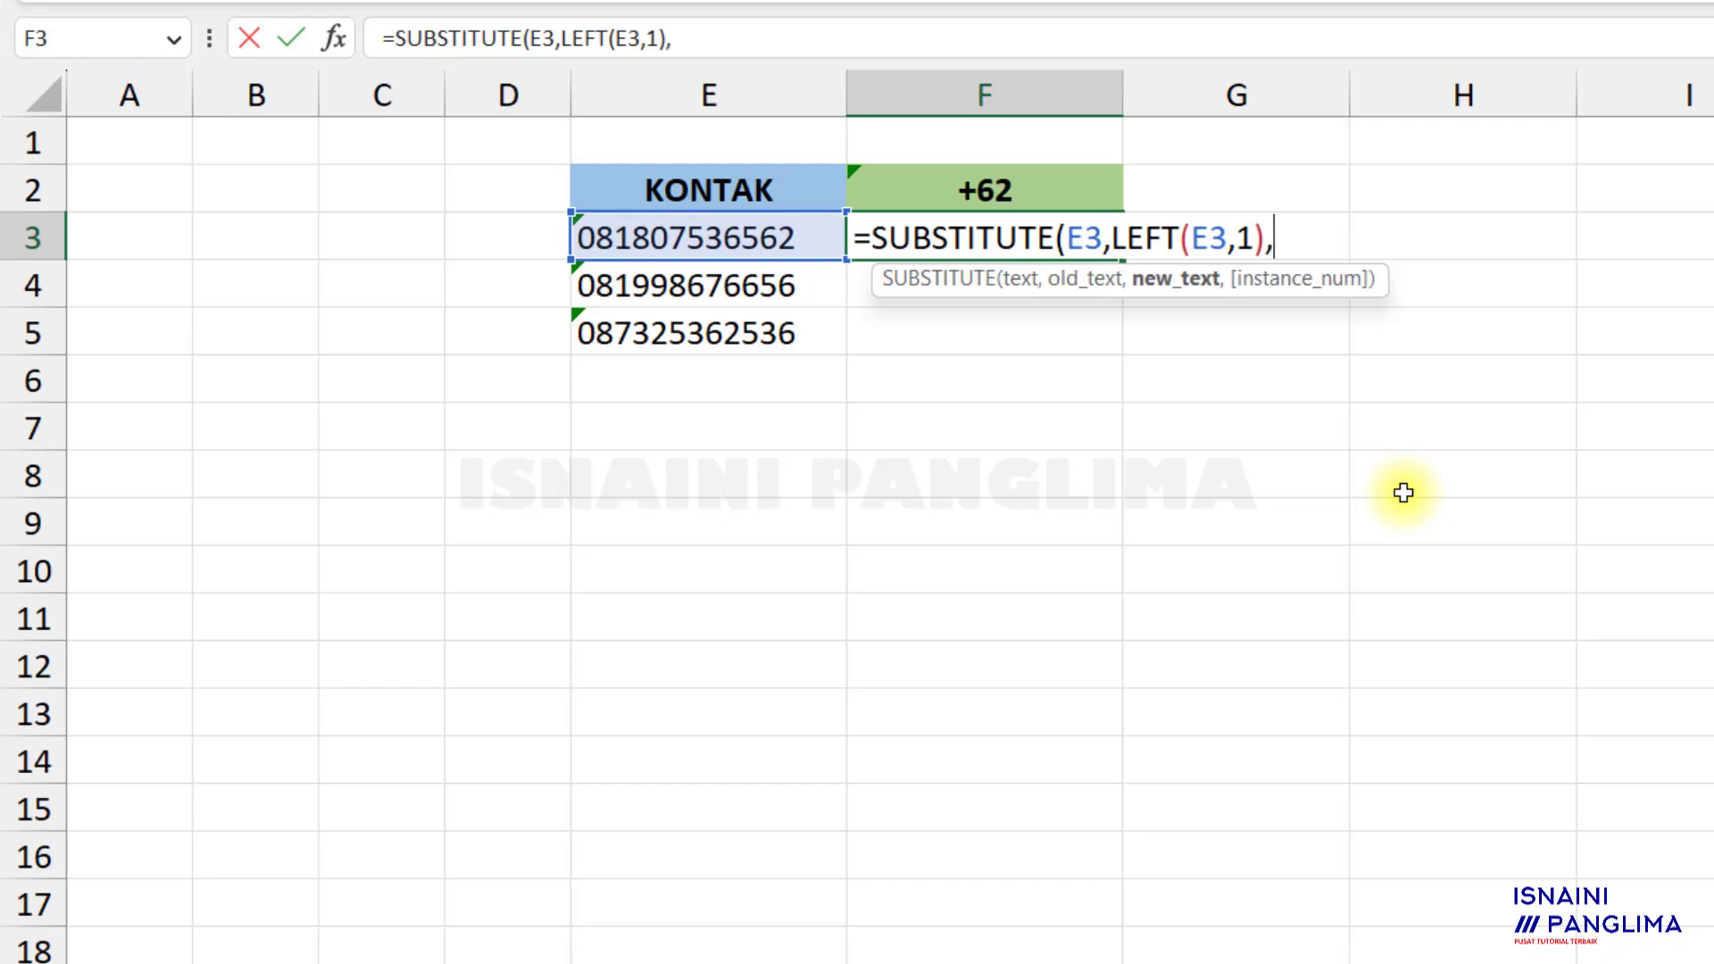
type("\"")
type("+62")
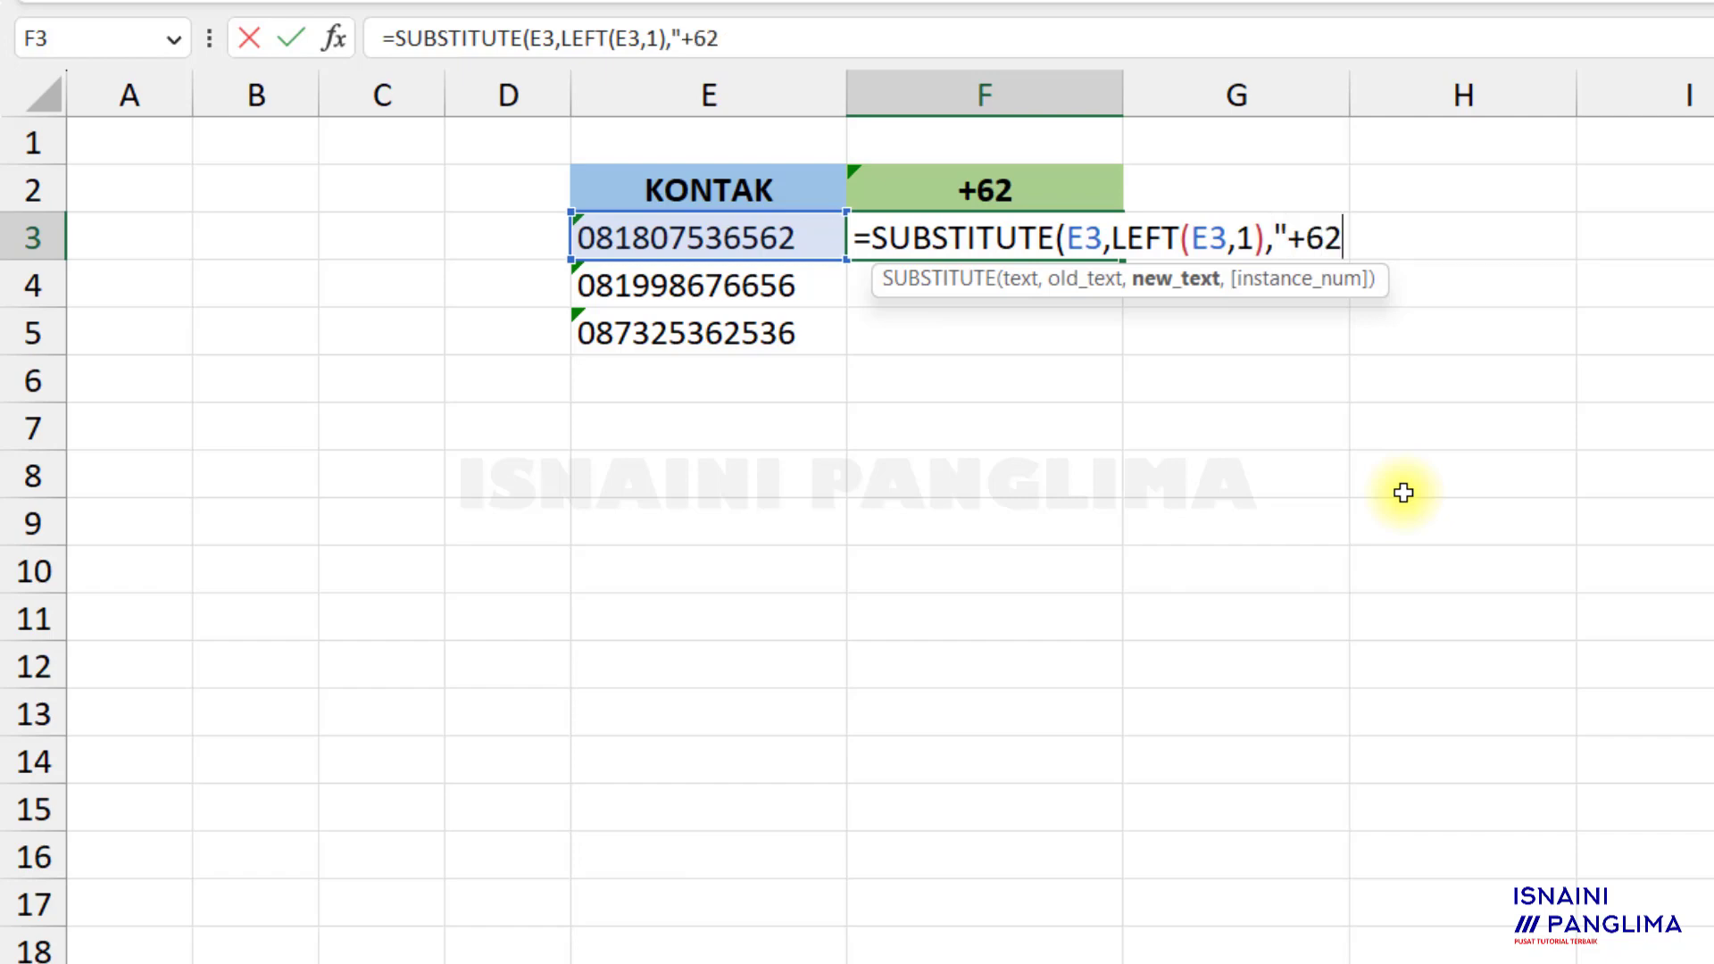
type("\"")
type(",")
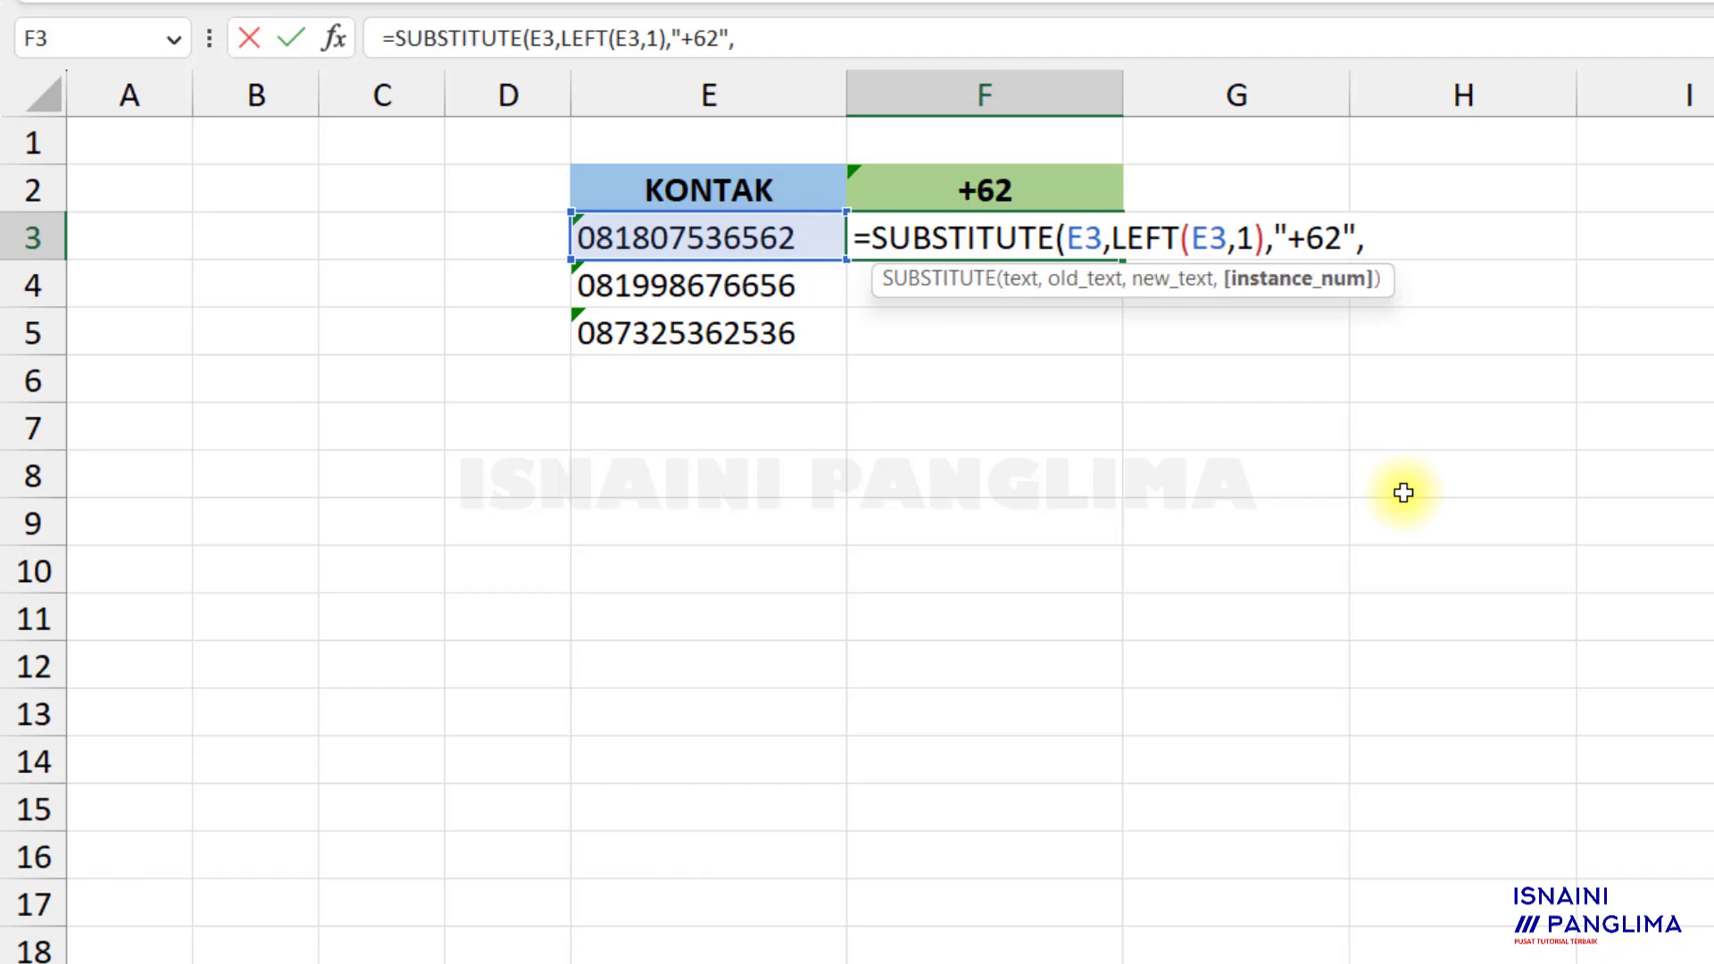
type("1")
type(")")
key("Return")
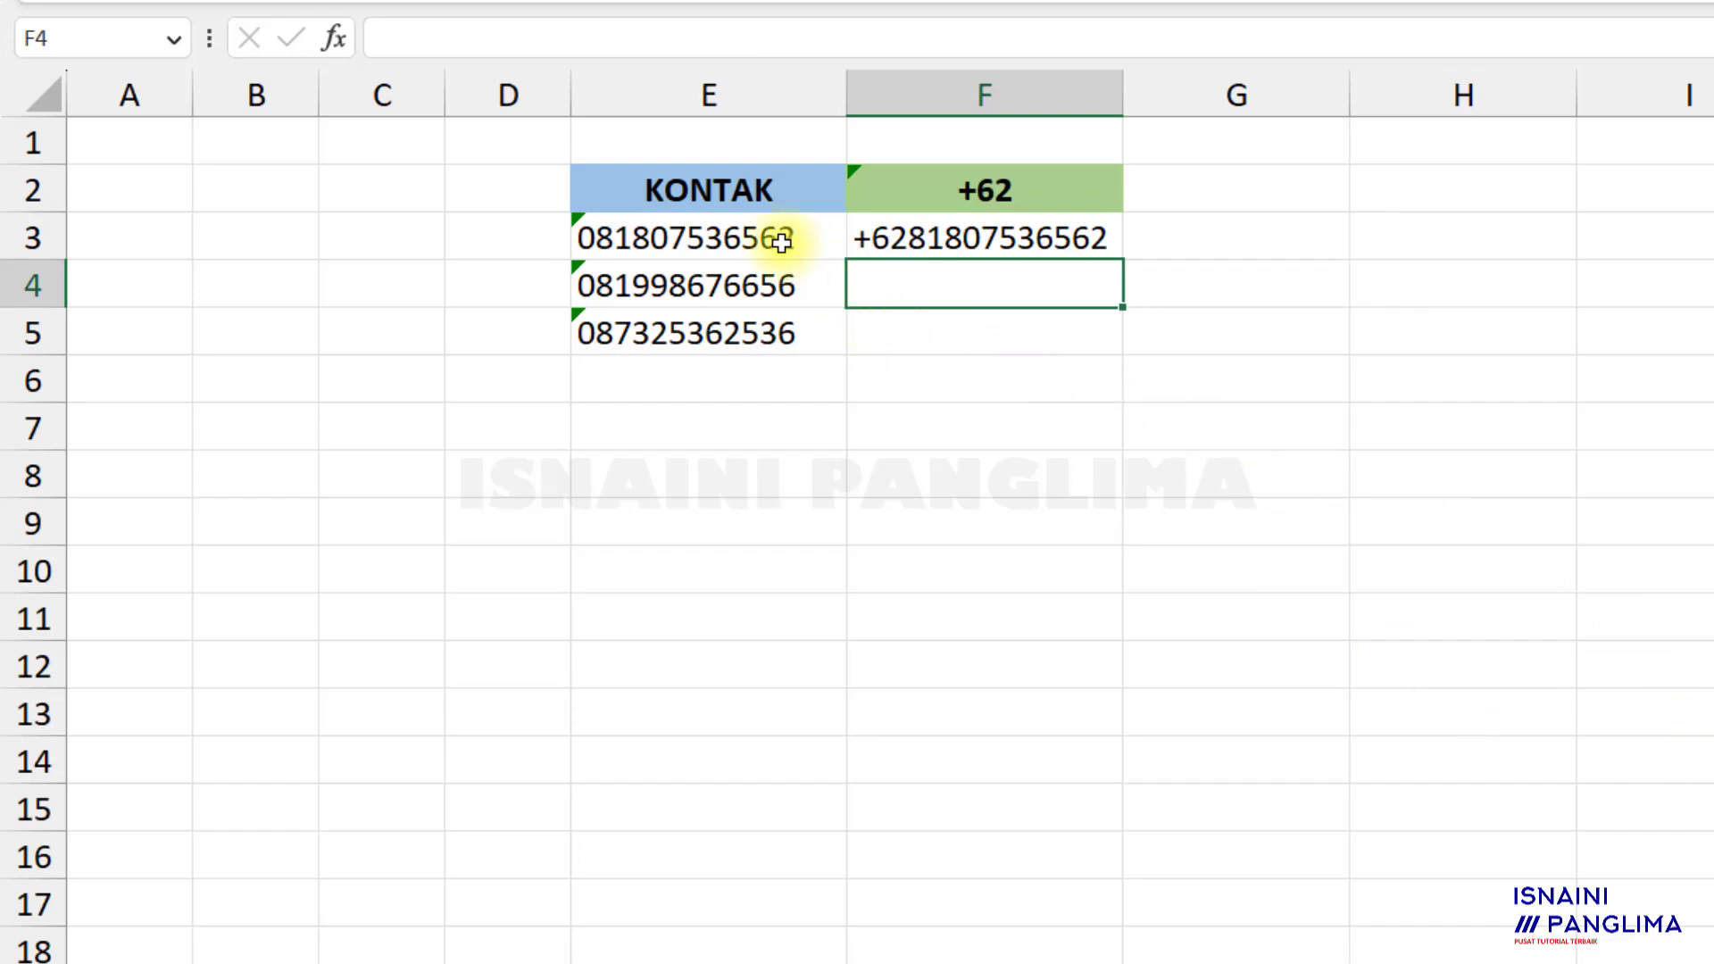
- Fill the F3 formula down to F5 and check the copied formula in F4
left_click(1090, 229)
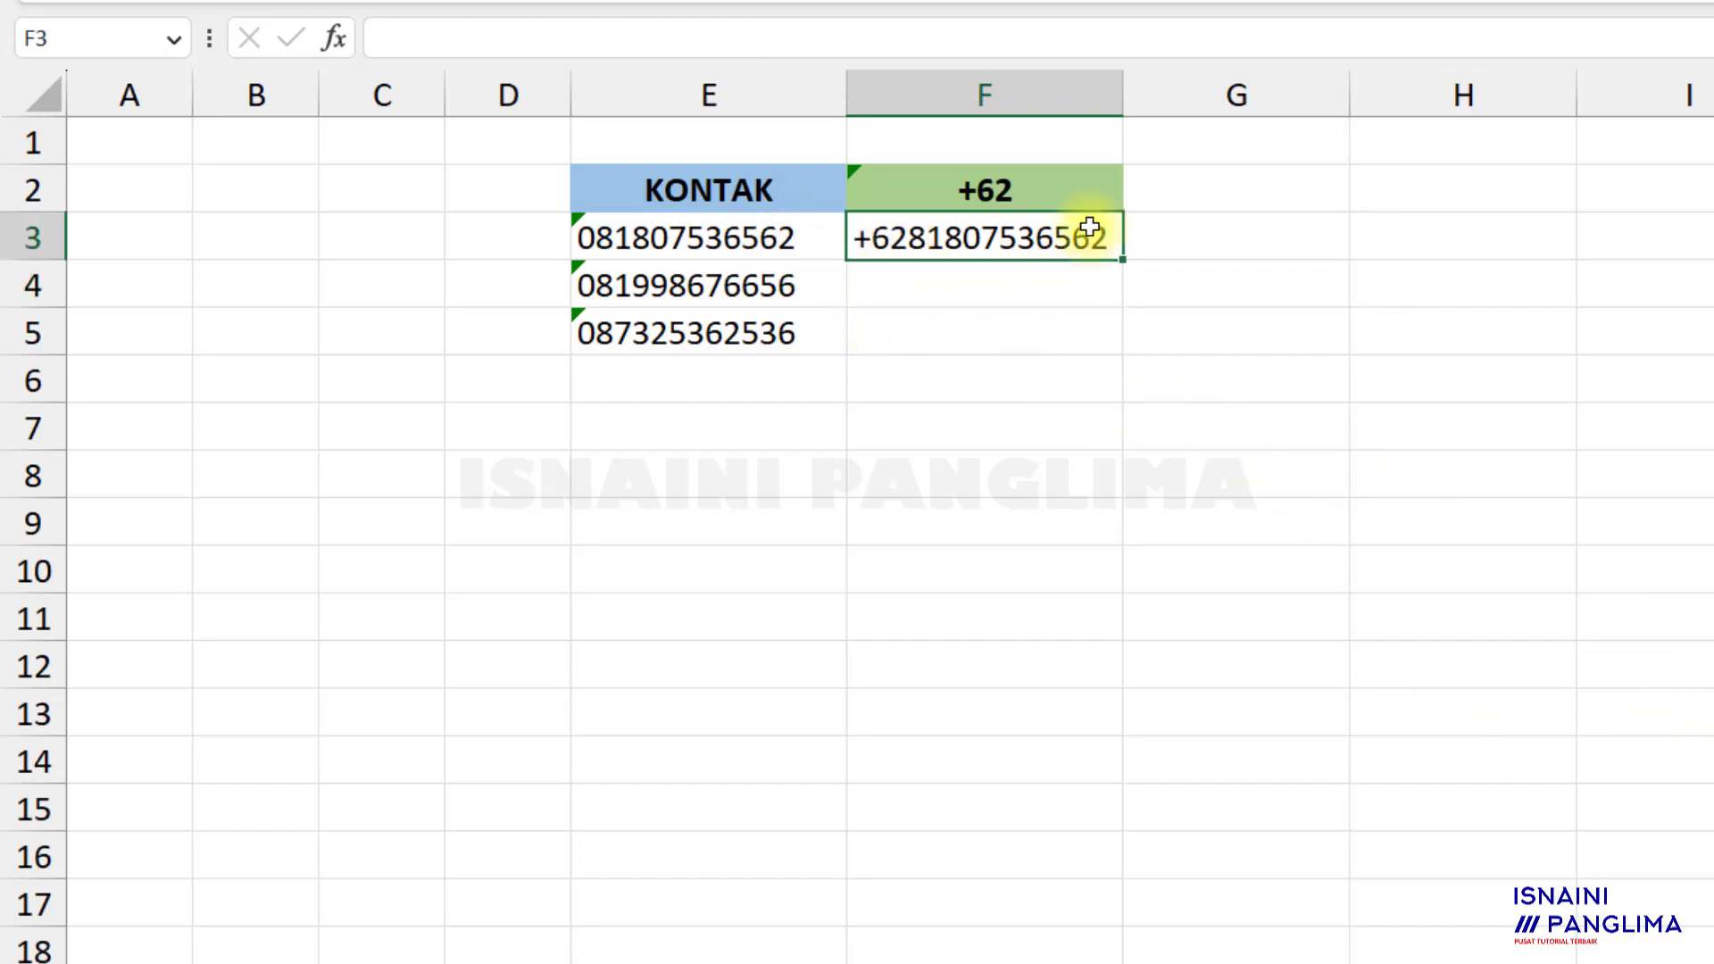
double_click(1122, 259)
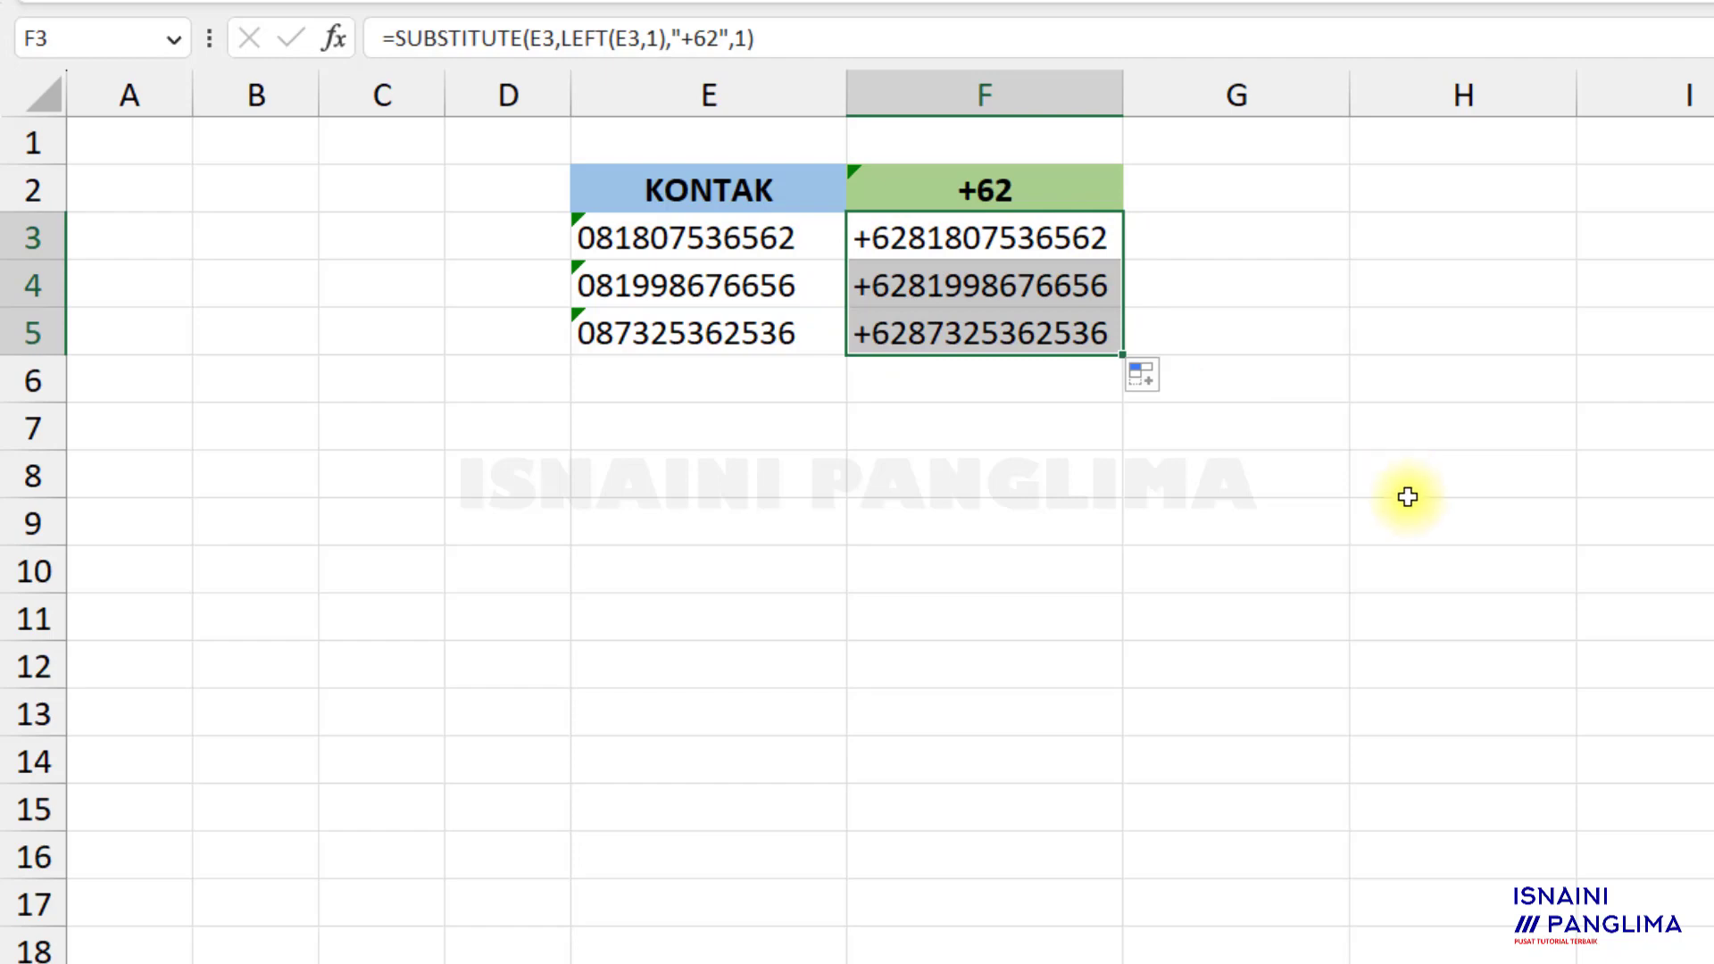
left_click(1275, 260)
left_click(1080, 286)
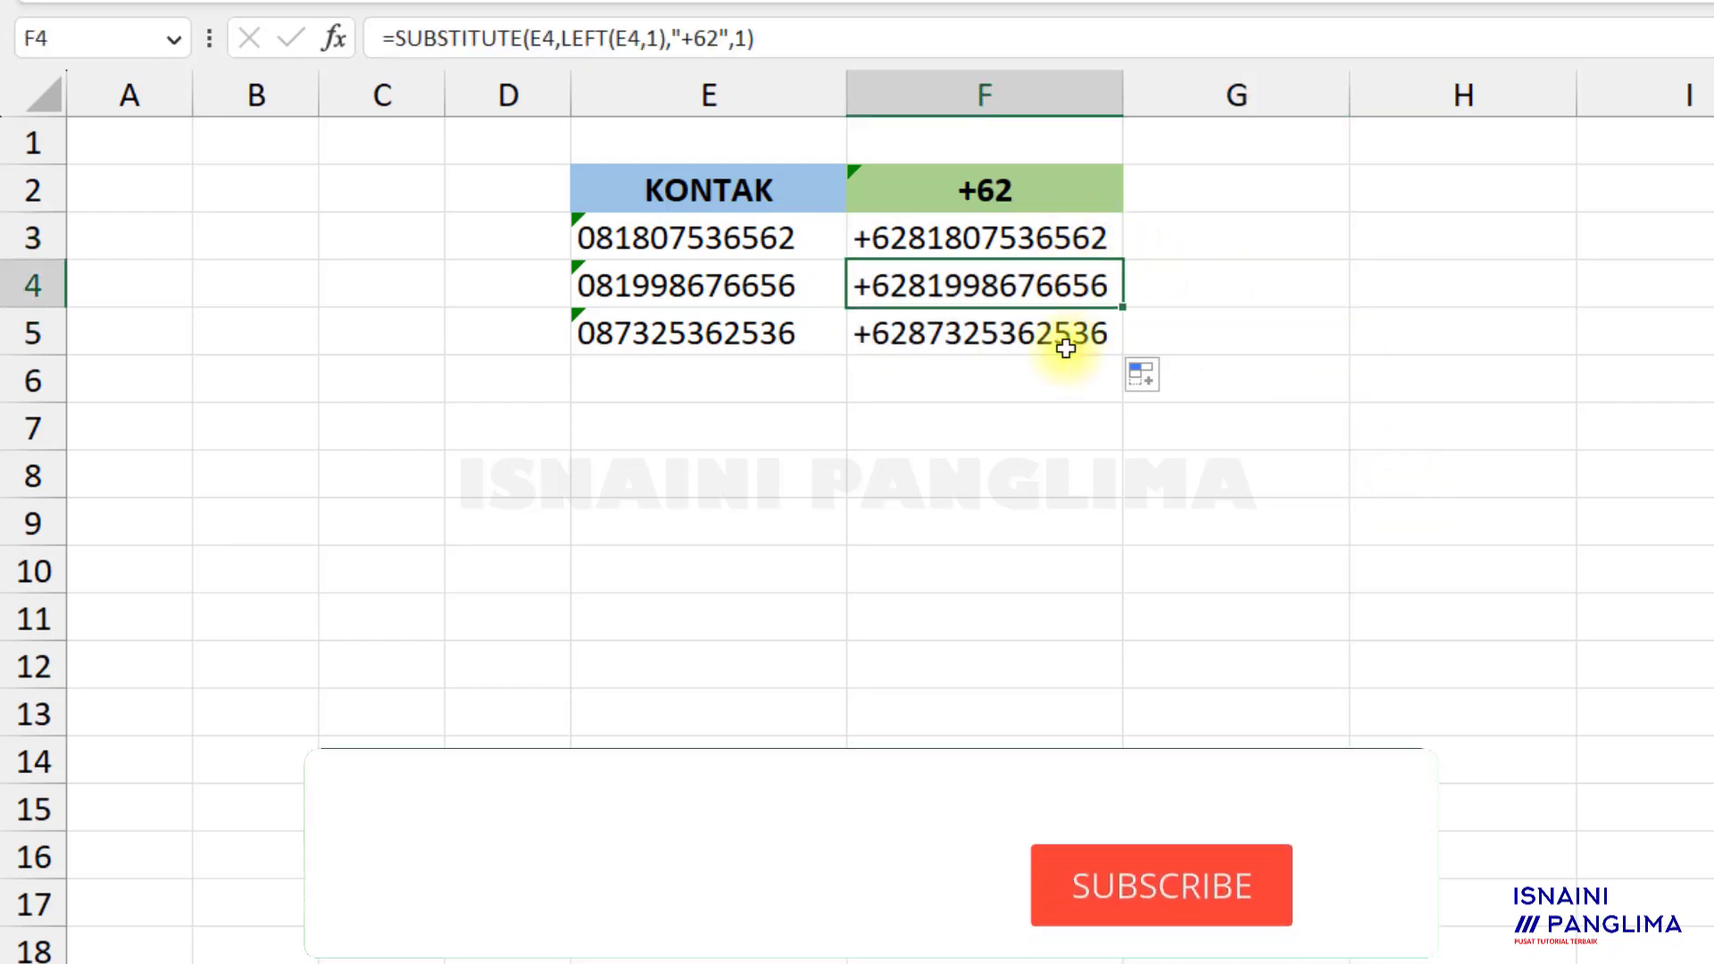
left_click(770, 381)
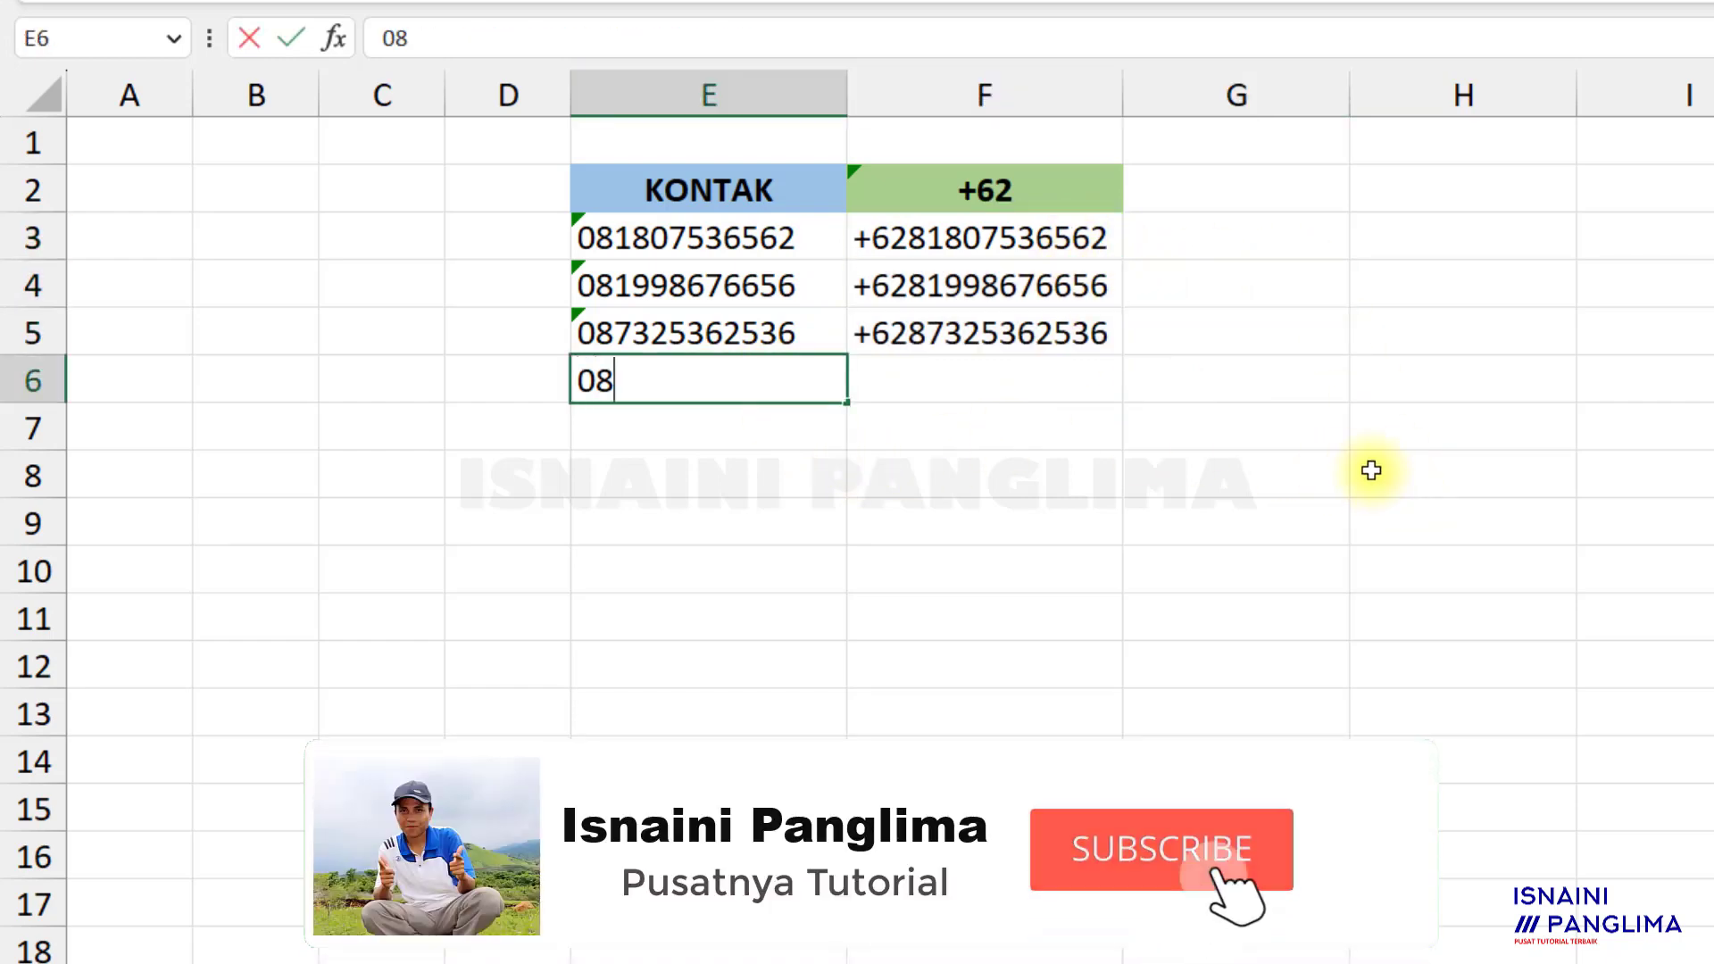
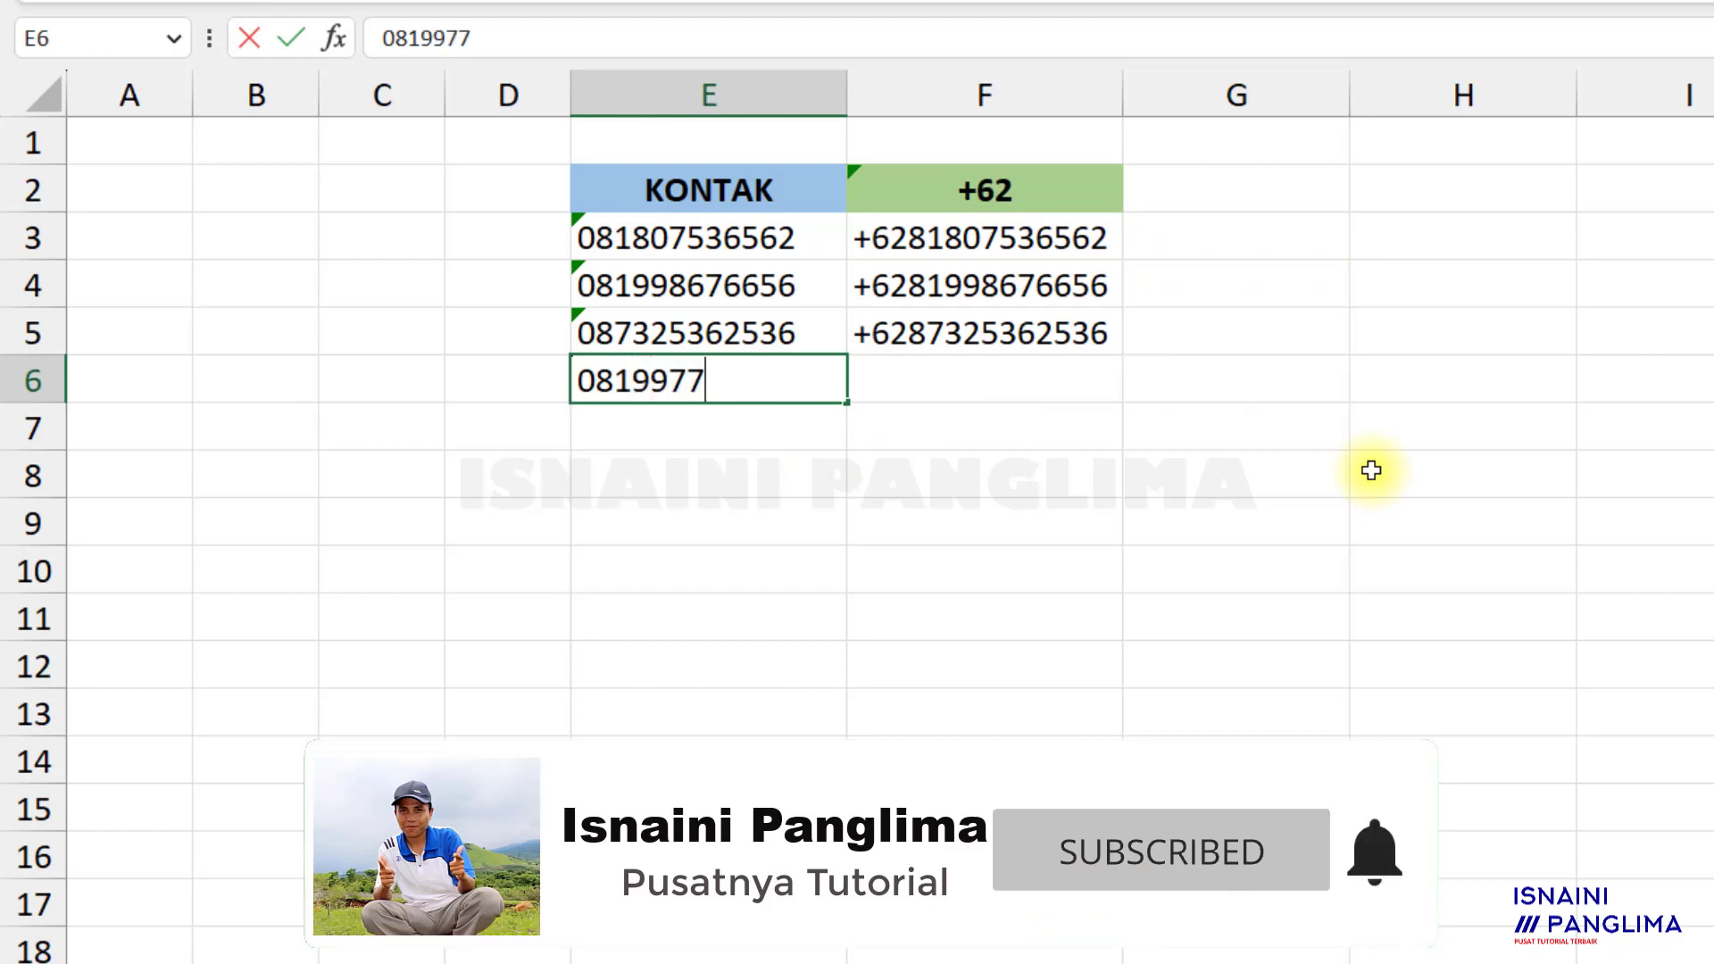
- Add a new phone number in E6 and extend the F5 conversion formula down to F11
key("Return")
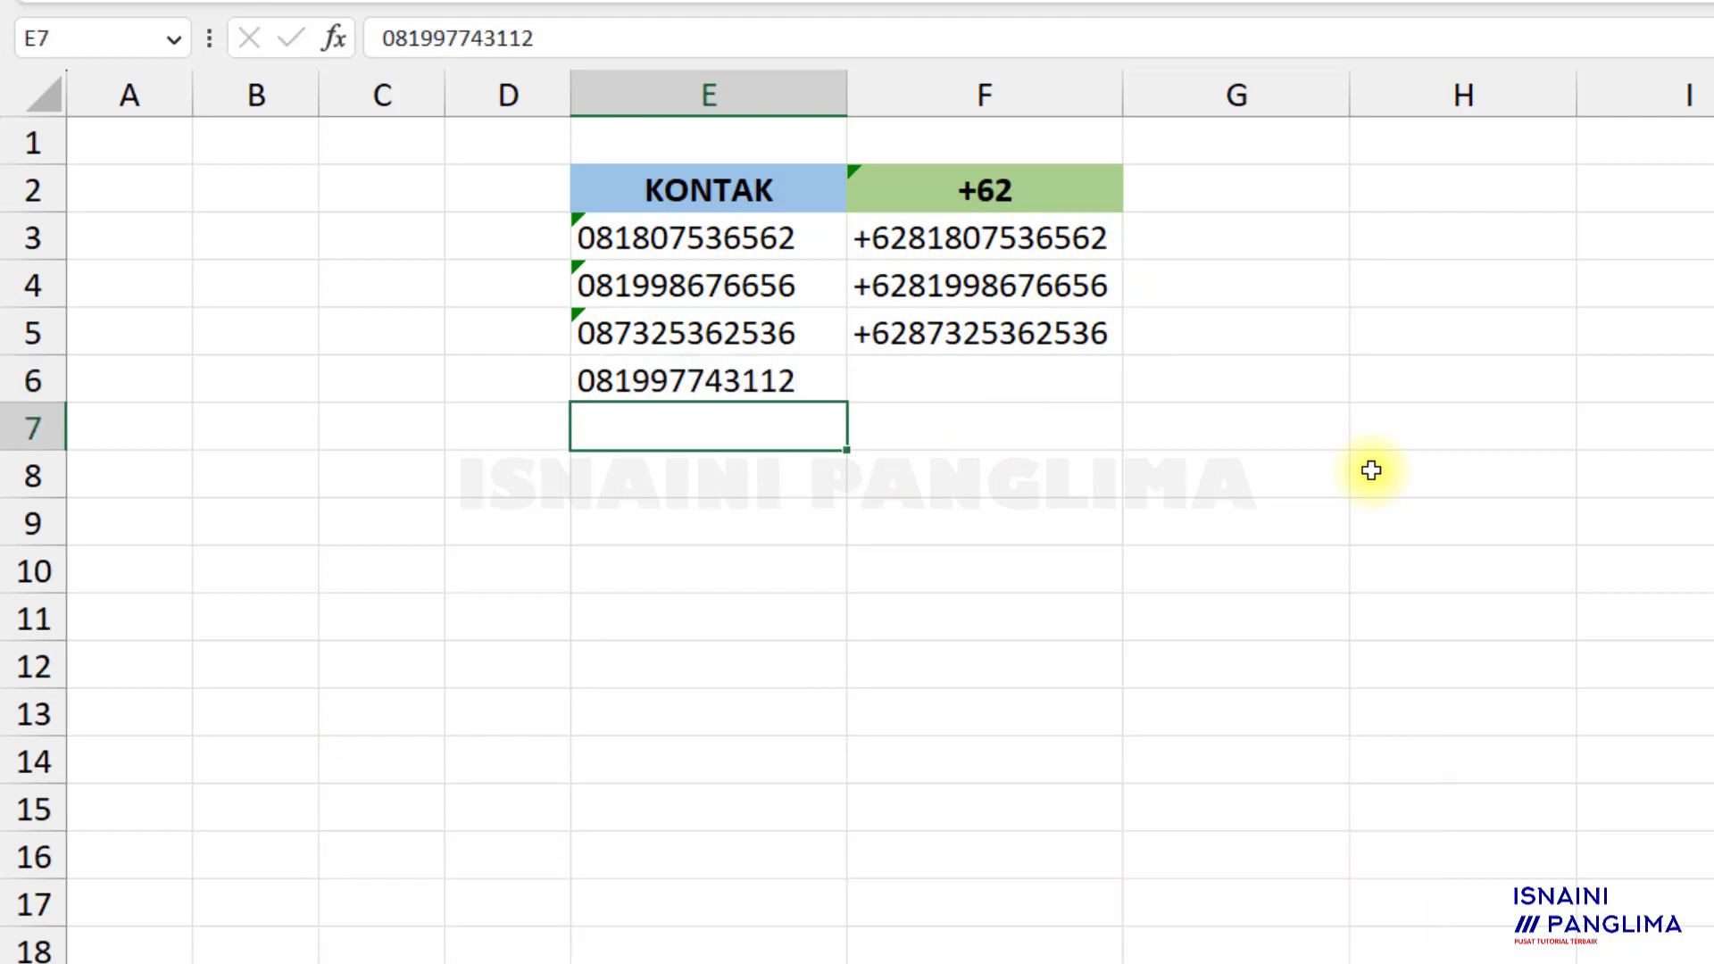
key("Return")
key("Up")
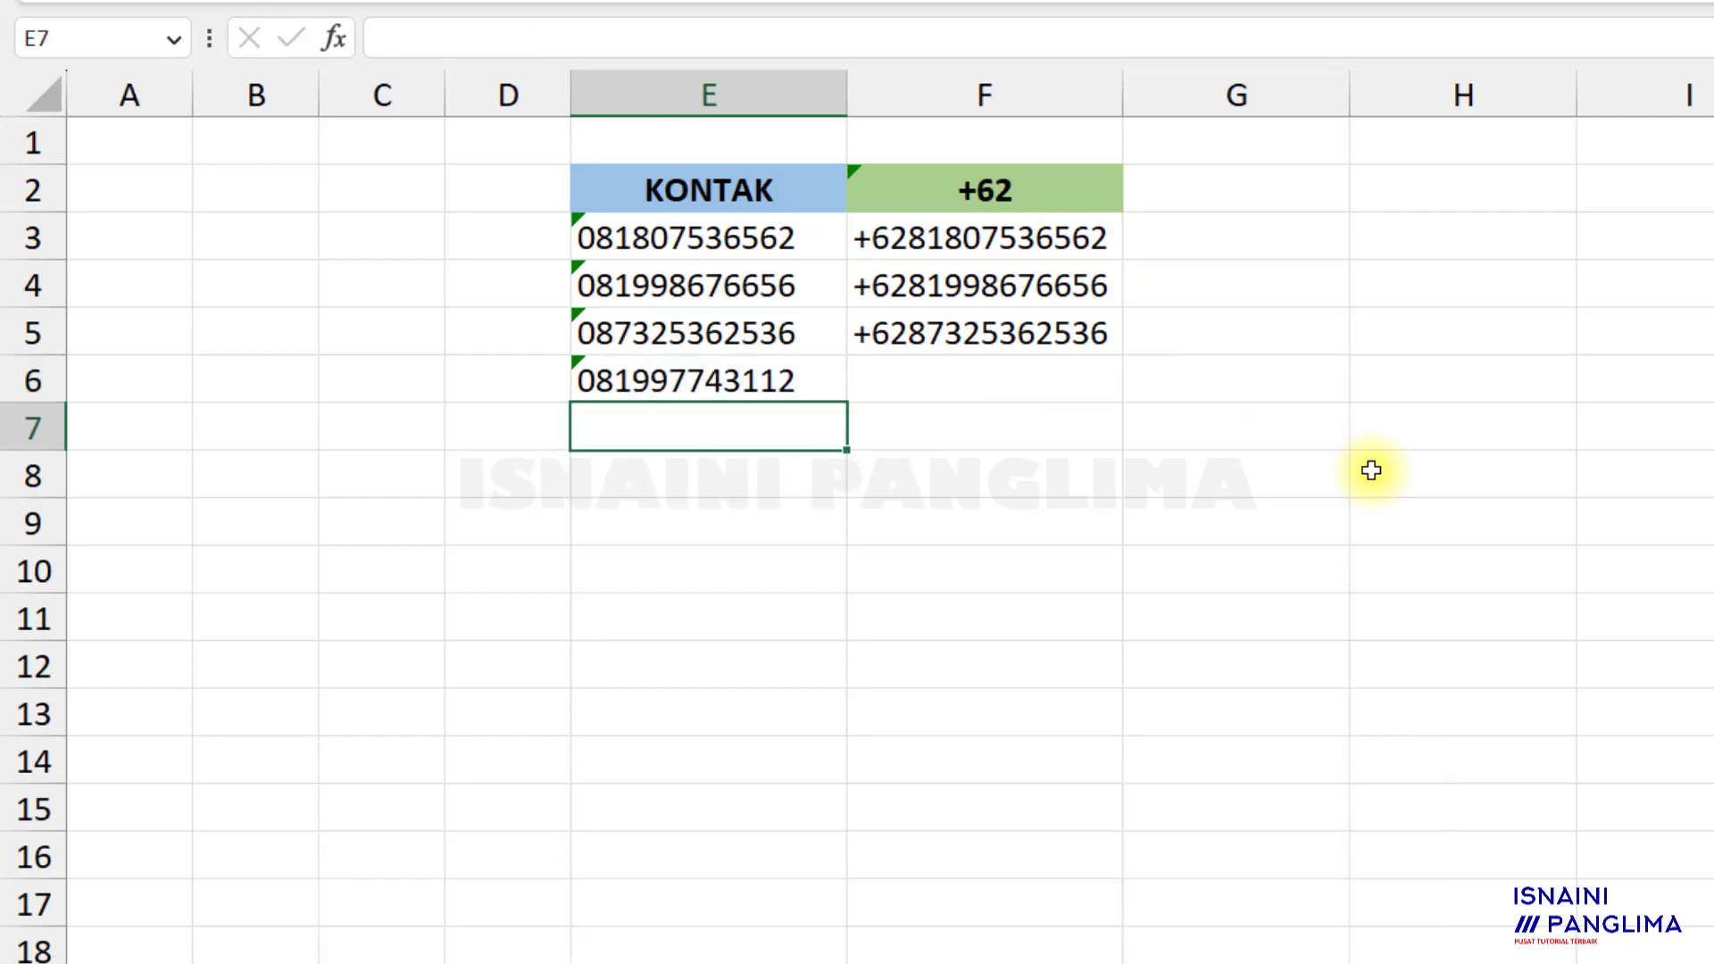
left_click(1051, 346)
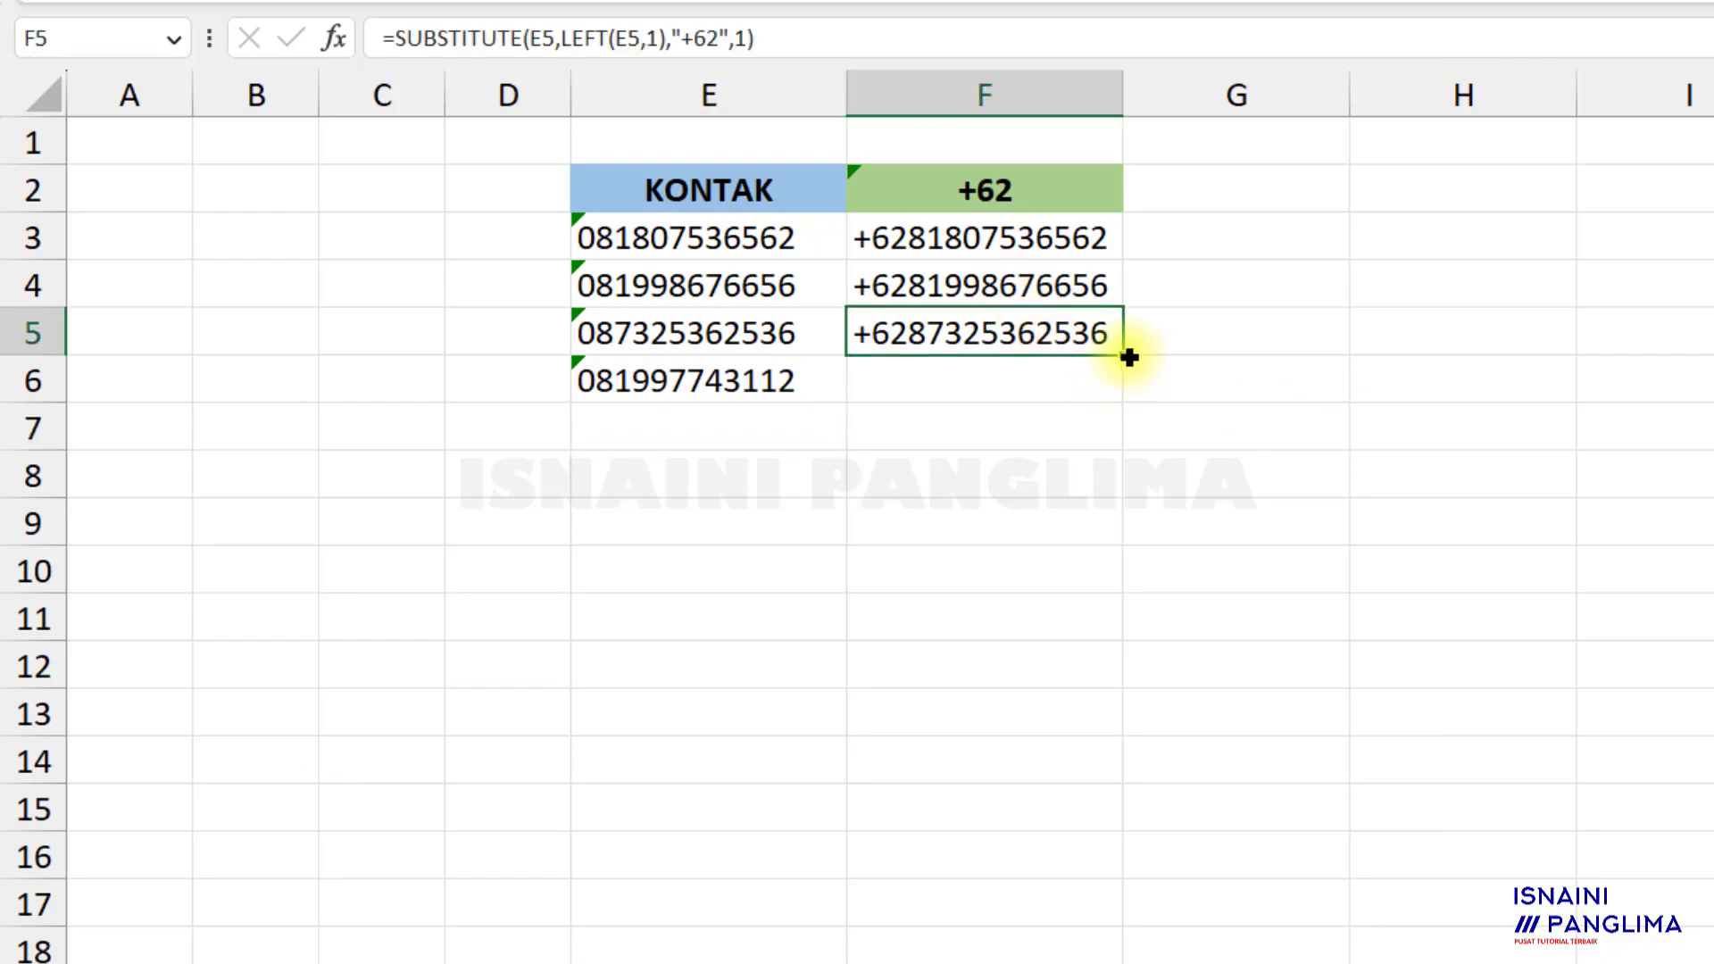
left_click_drag(1124, 356, 1063, 641)
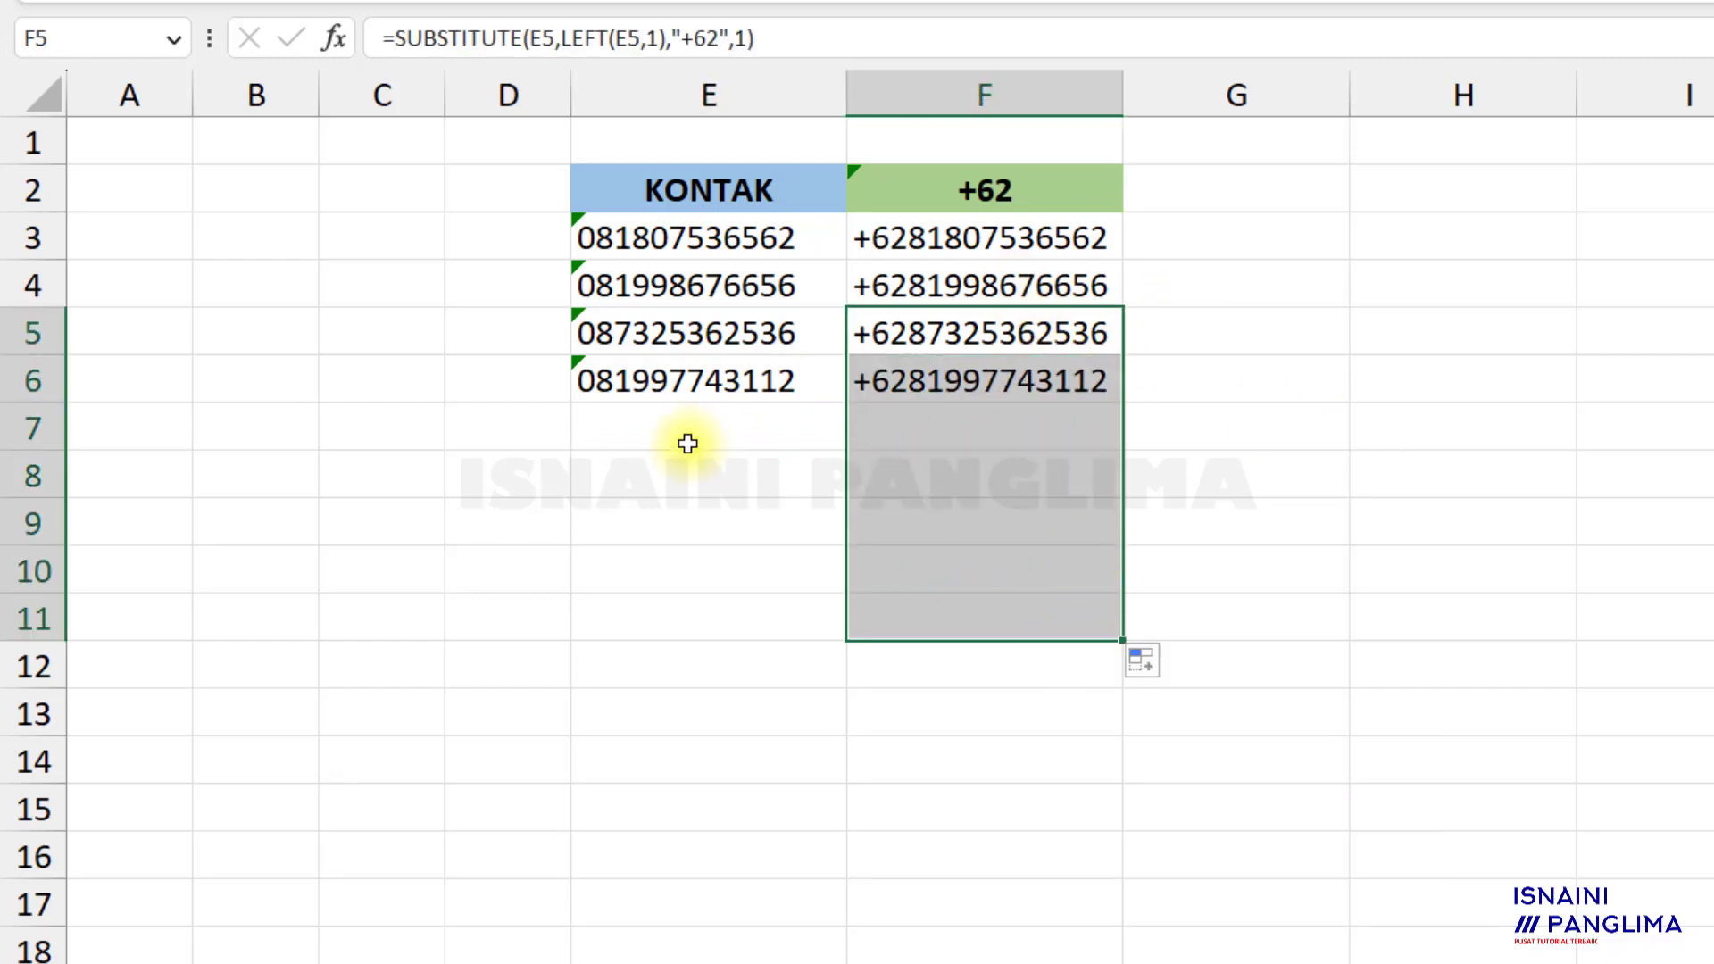
- Enter phone numbers into E7, E8 and E9, trimming extra trailing digits
left_click(686, 438)
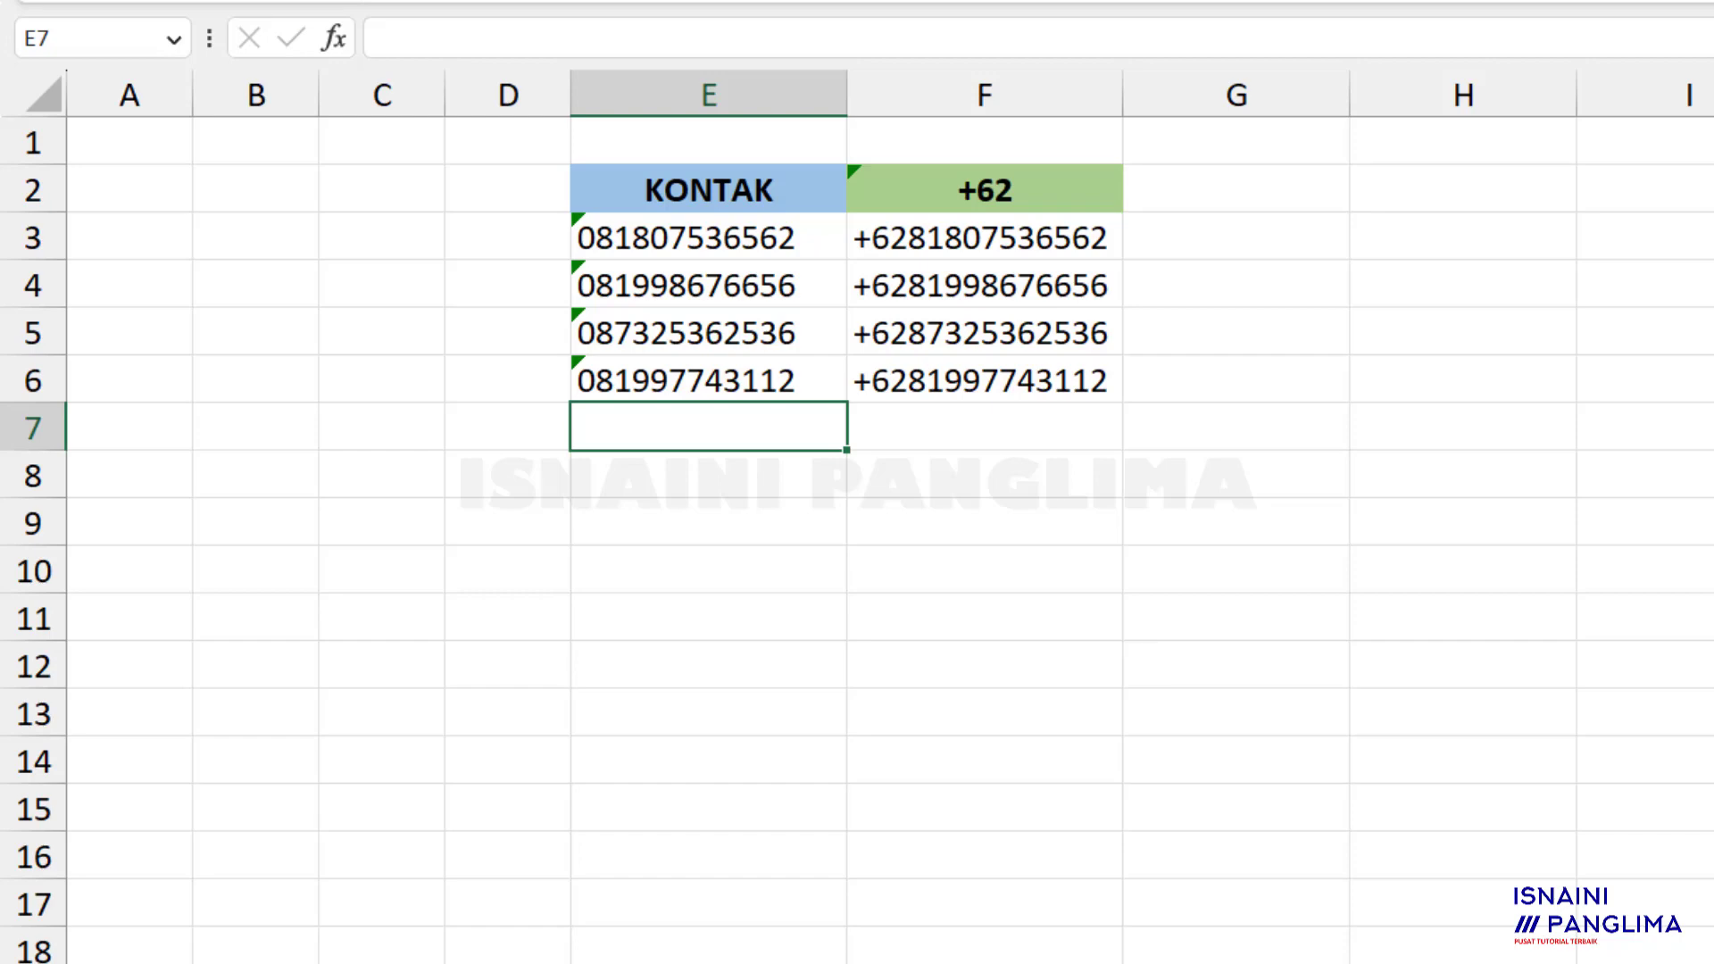
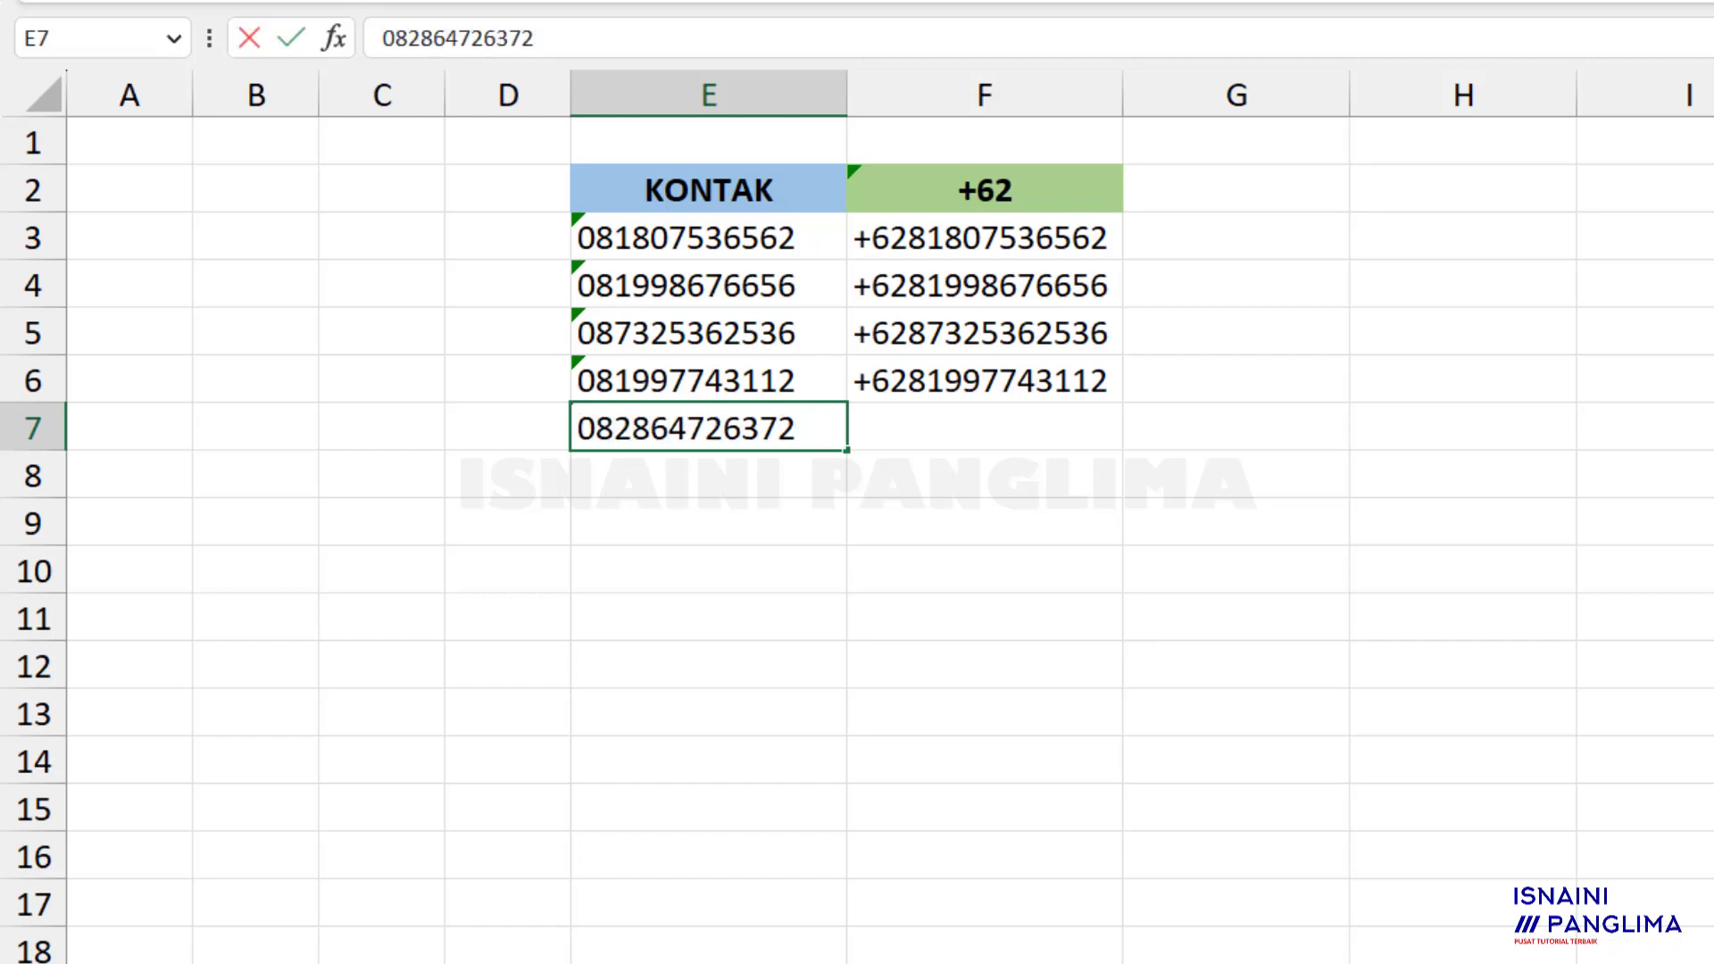
key("Return")
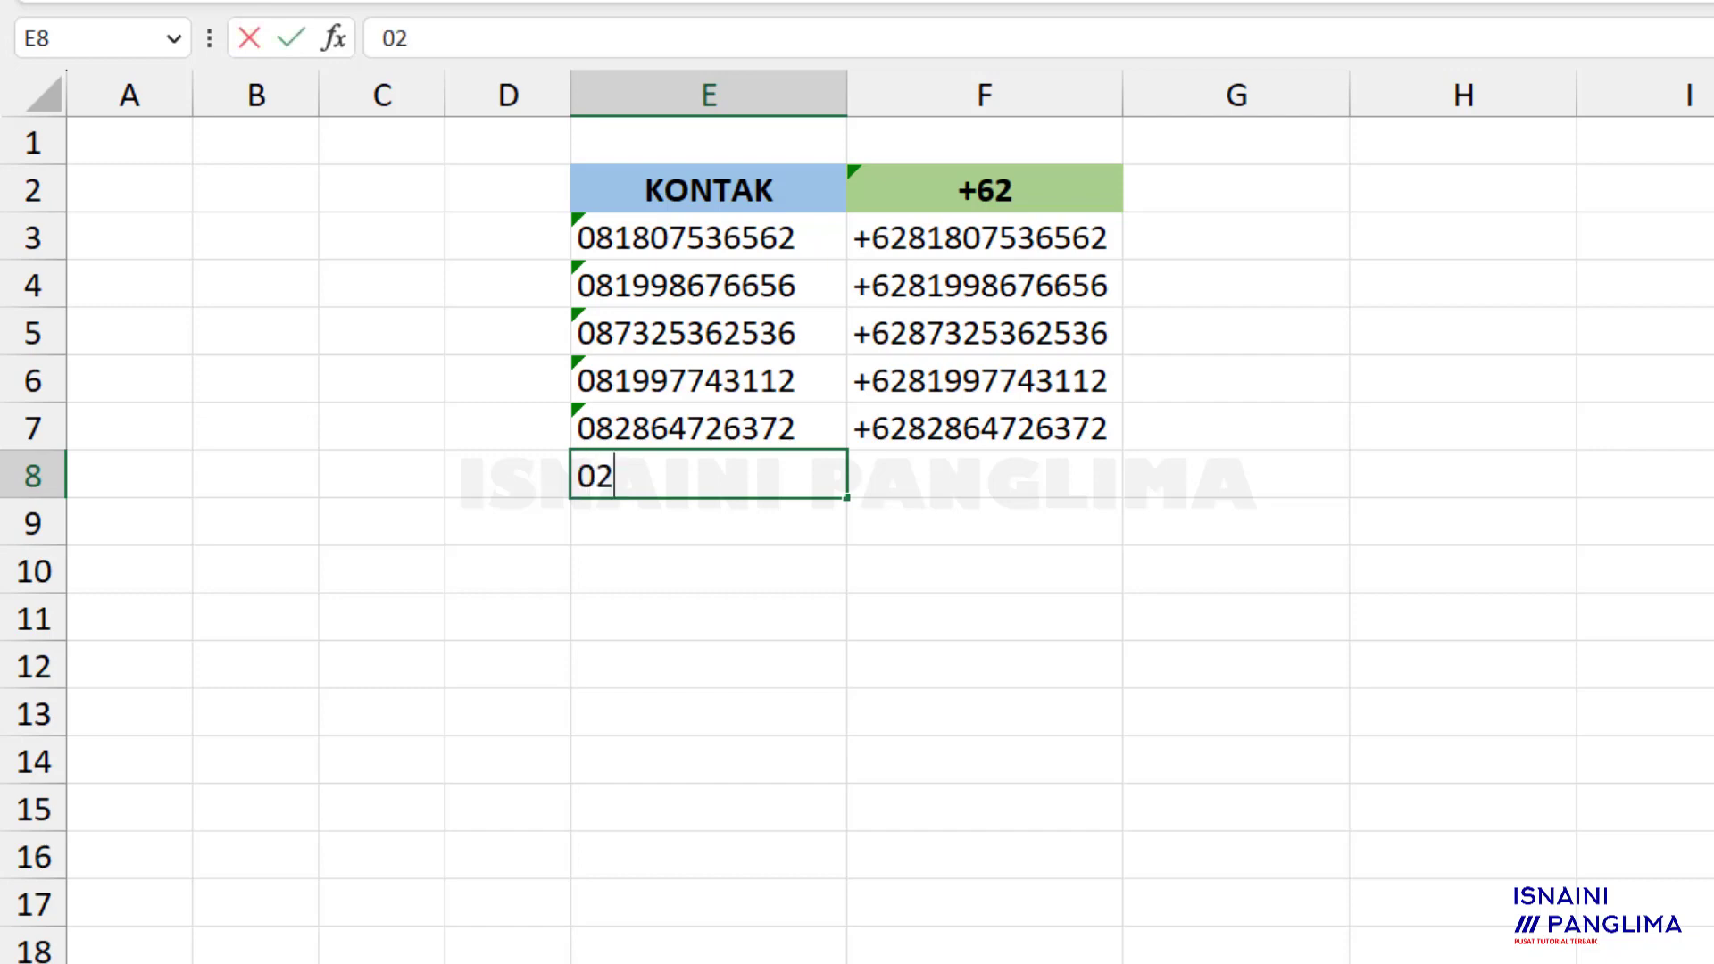
key("Return")
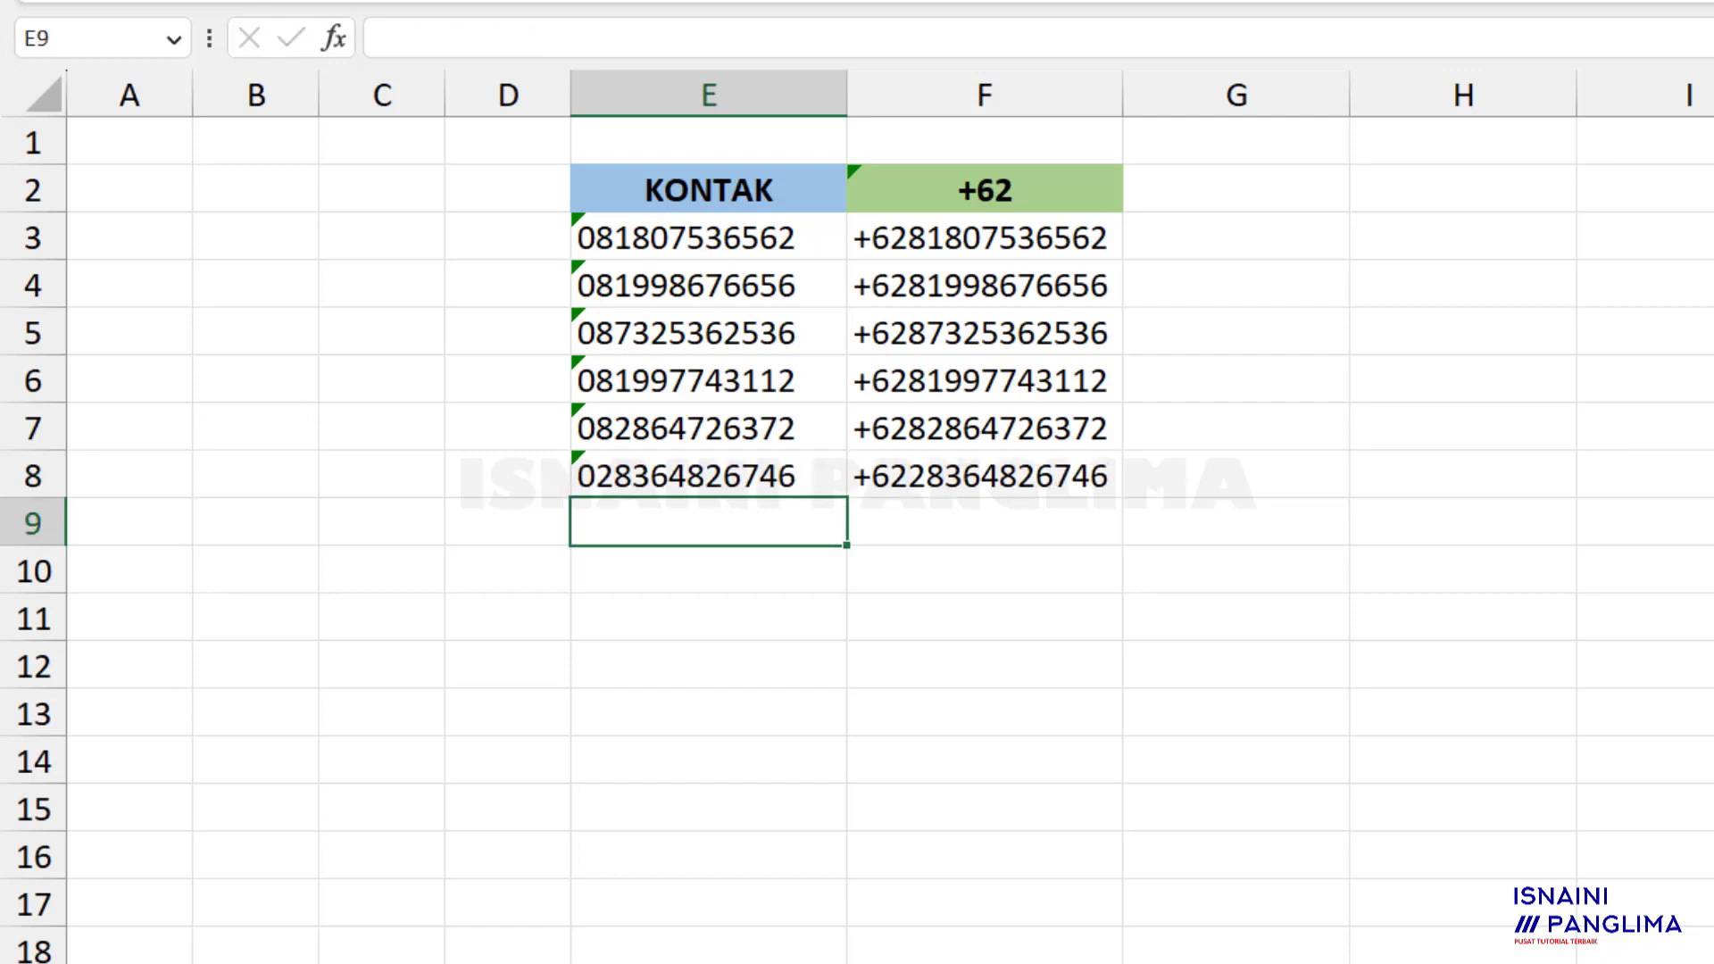
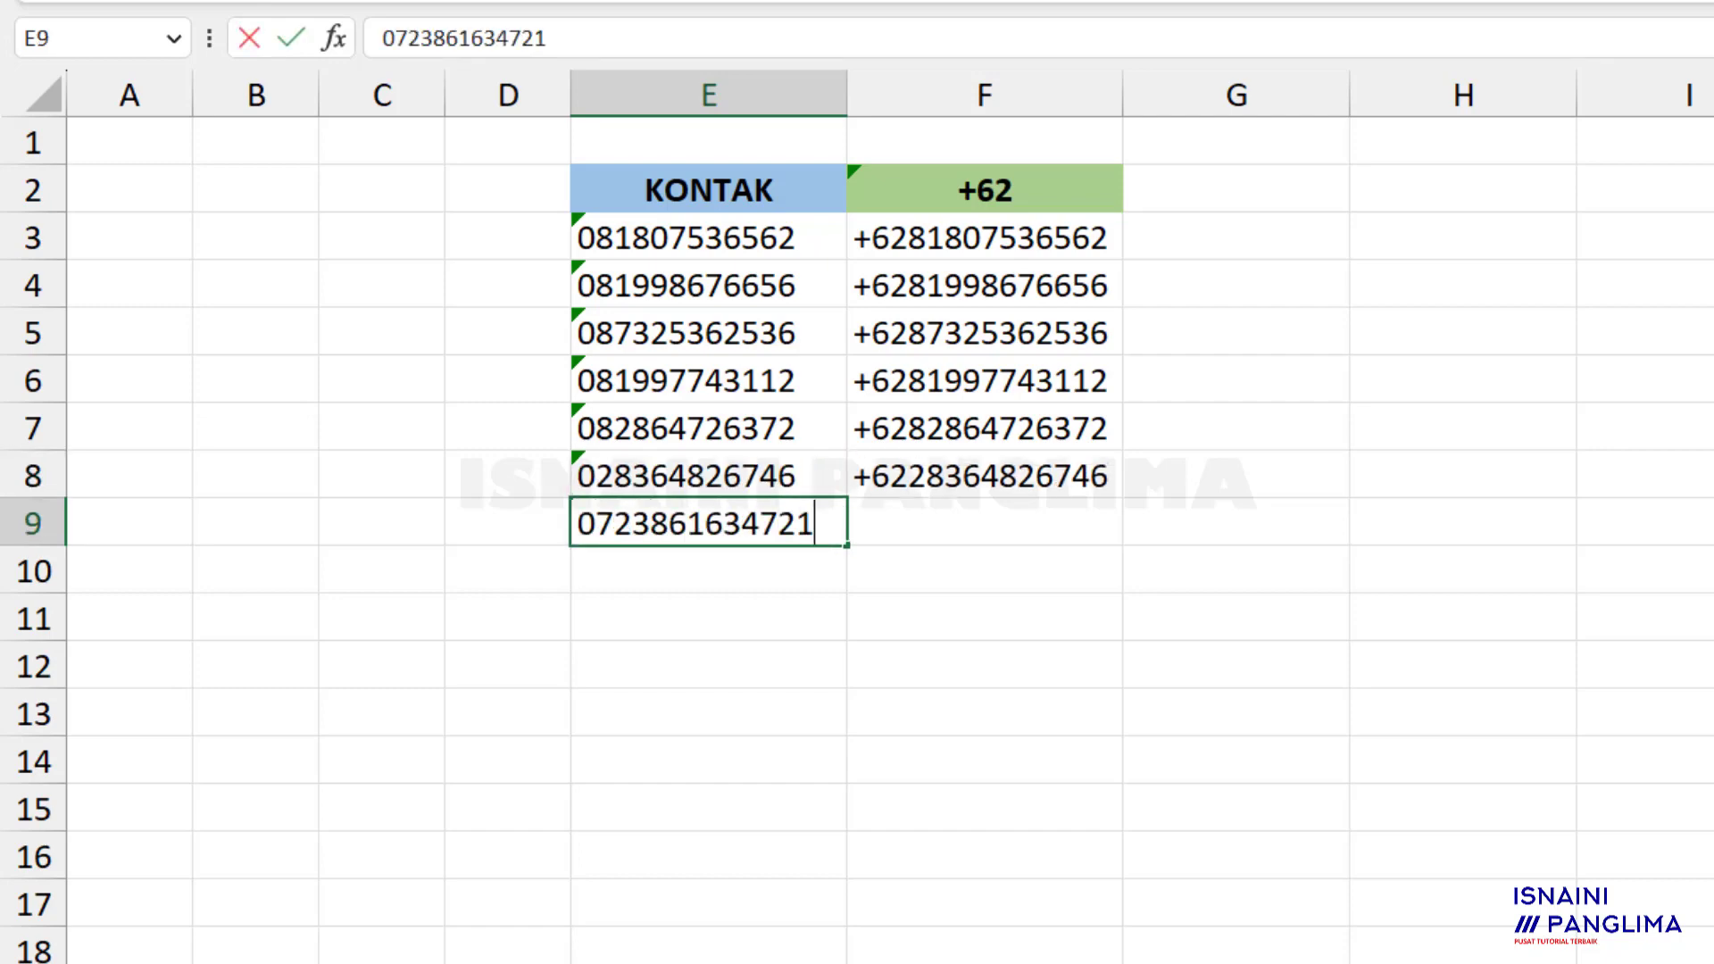
key("Return")
- Remove the extra final digit from the phone number in E9
left_click(709, 523)
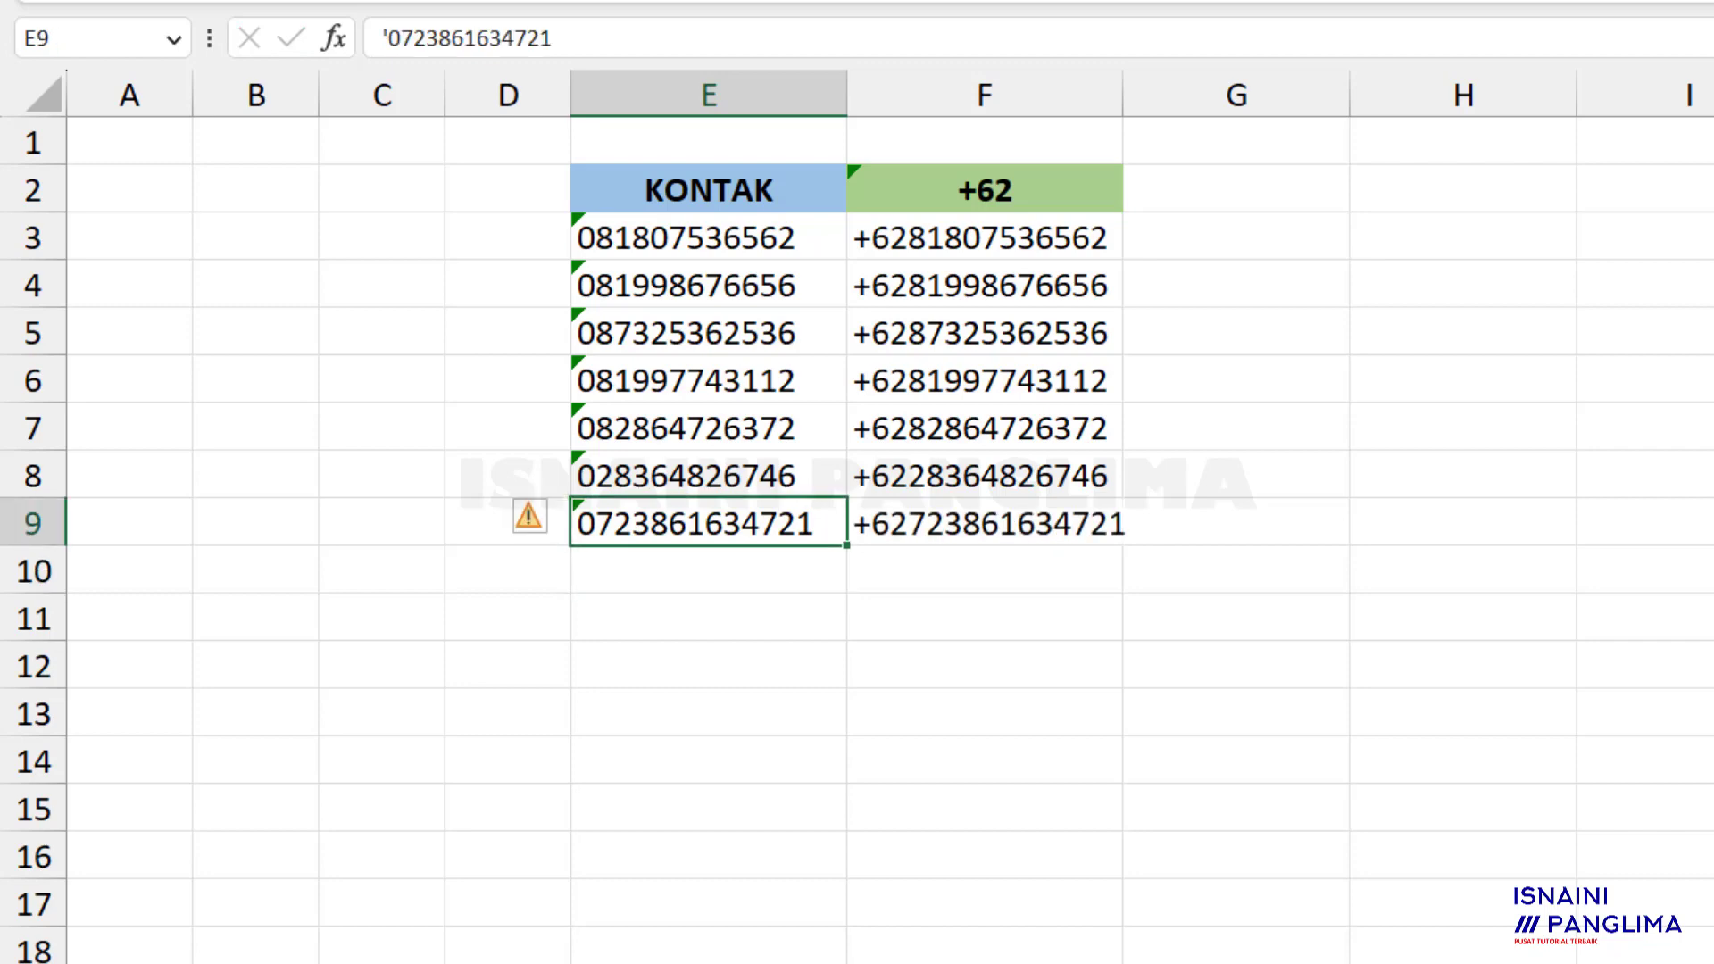
key("F2")
key("BackSpace")
key("Return")
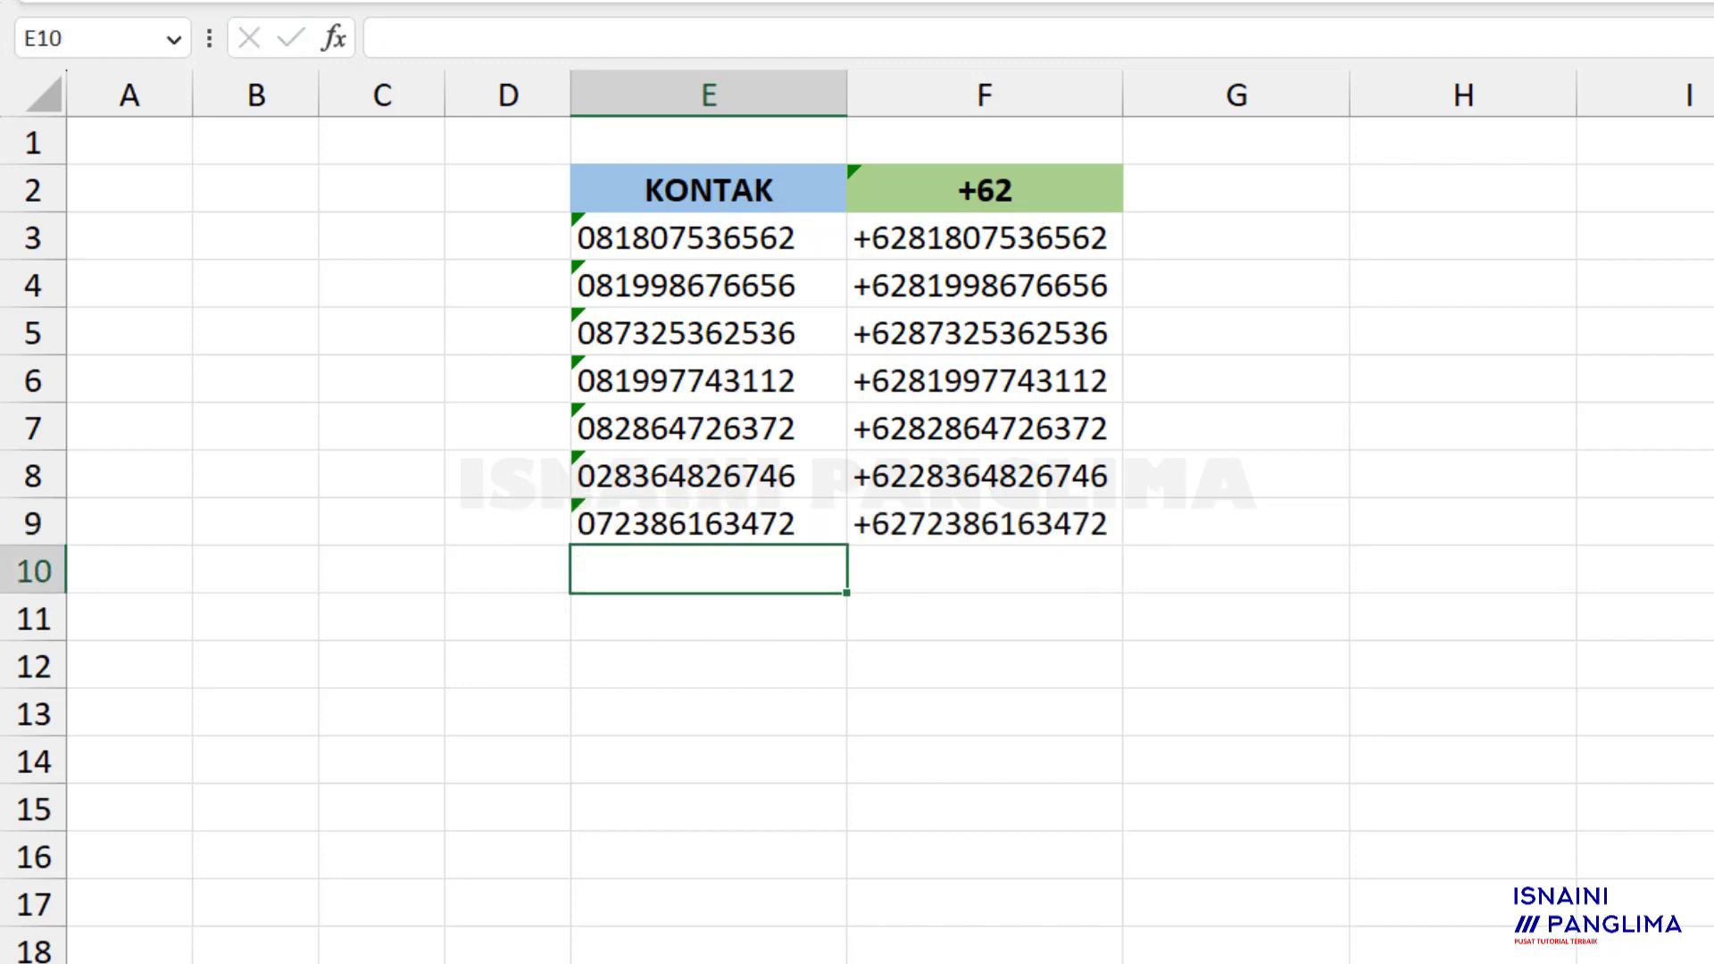